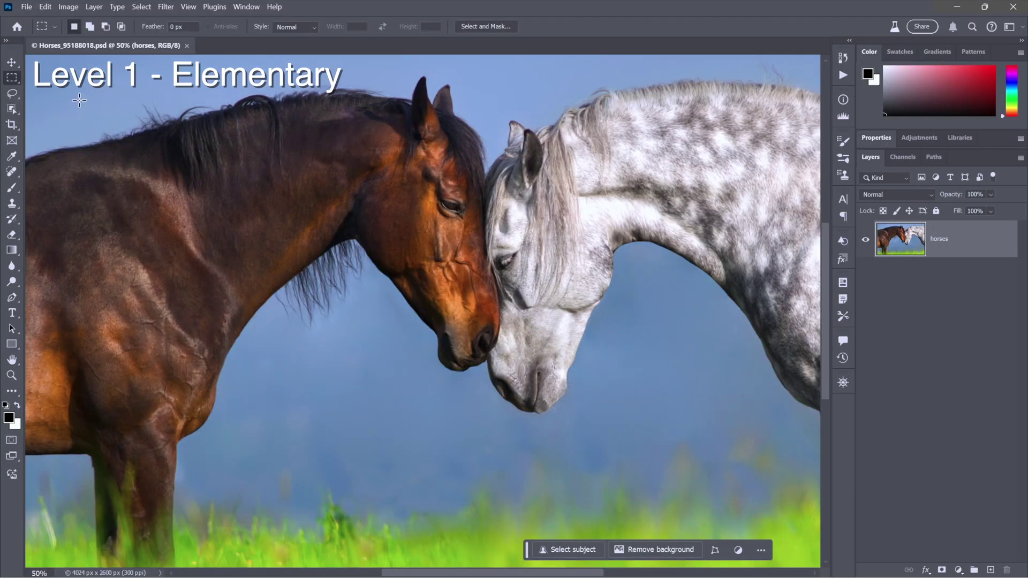
# - Select the blue sky between the two horses with the Magic Wand Tool
pyautogui.moveTo(11, 109); pyautogui.dragTo(56, 121)
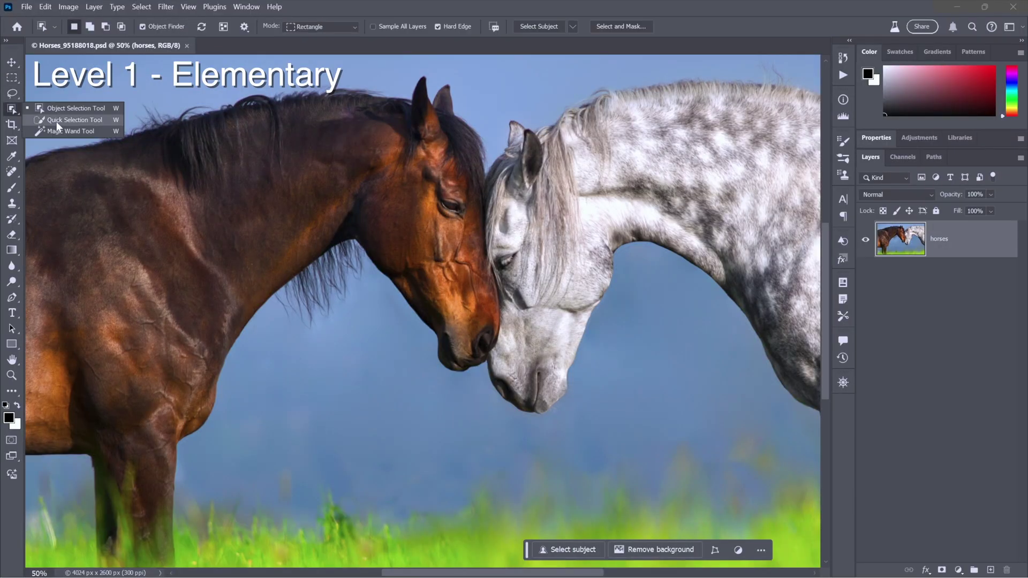
pyautogui.click(101, 130)
pyautogui.click(371, 349)
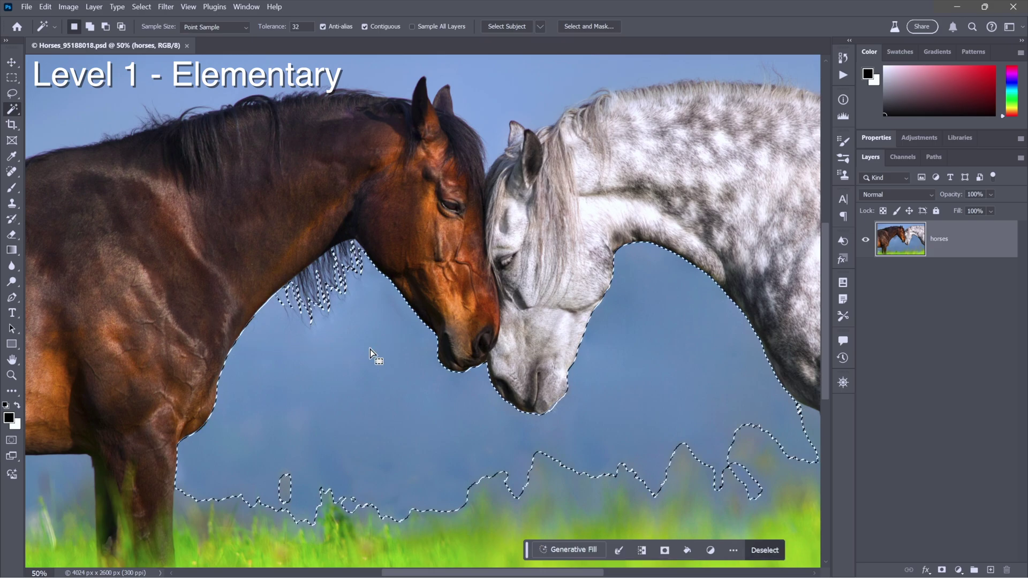
# - Delete the selected sky and zoom in on the dark horse's mane to inspect fringing
pyautogui.hotkey('ctrl', 'x')
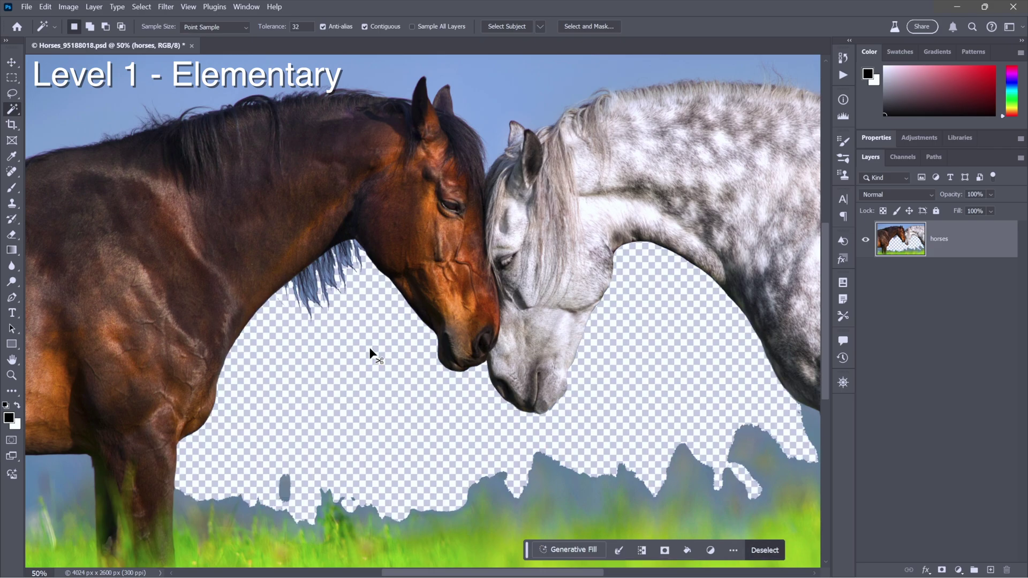
pyautogui.press('z')
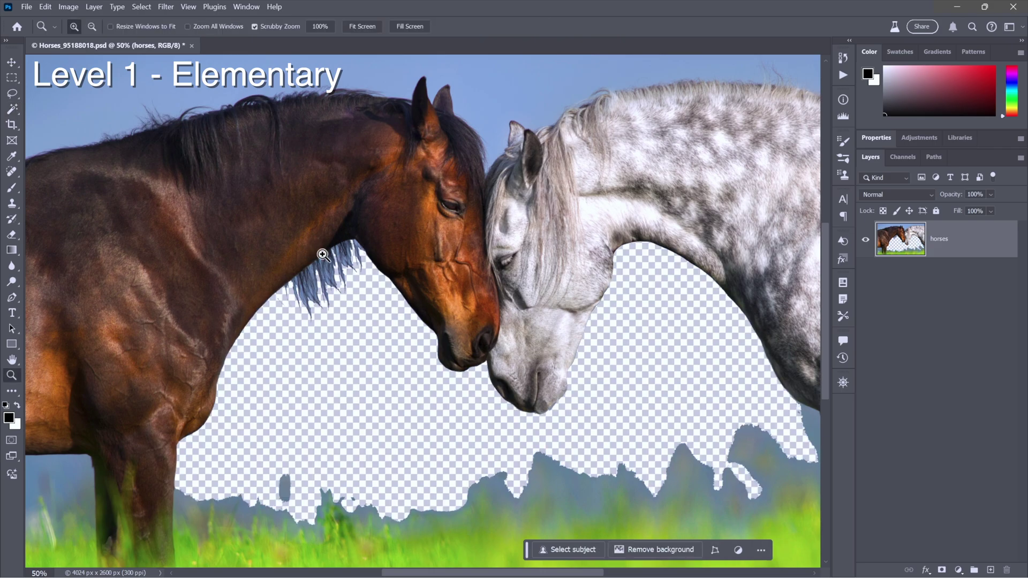
pyautogui.moveTo(323, 255); pyautogui.dragTo(399, 335)
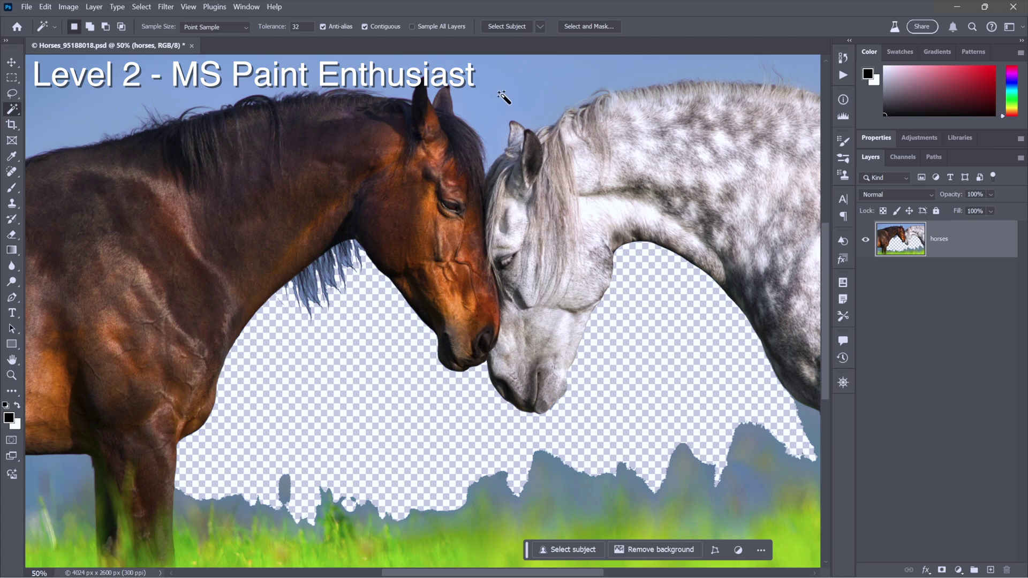
# - Undo the deletion, then select and delete every non-contiguous blue sky area
pyautogui.hotkey('ctrl', 'z')
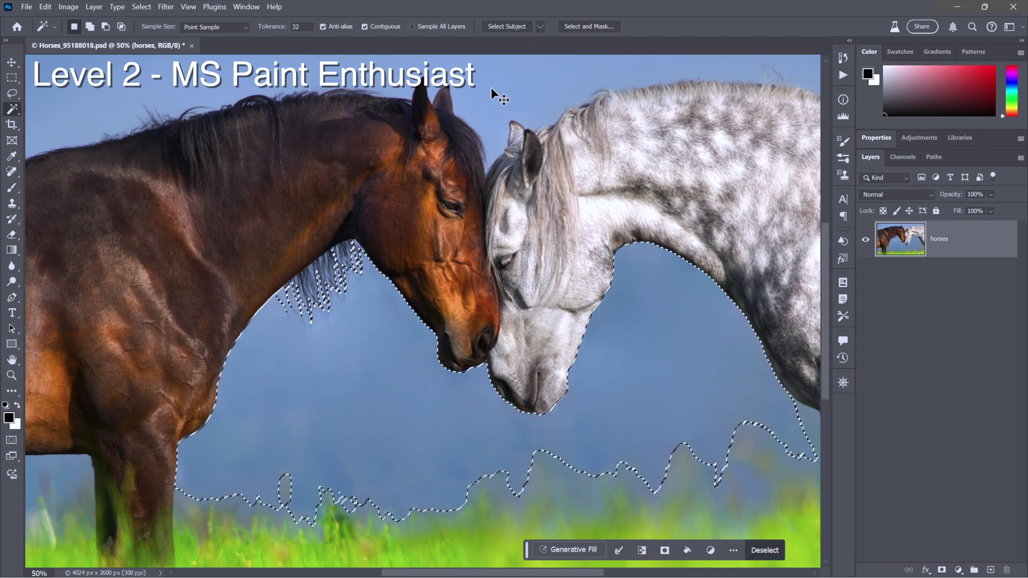
pyautogui.hotkey('ctrl', 'd')
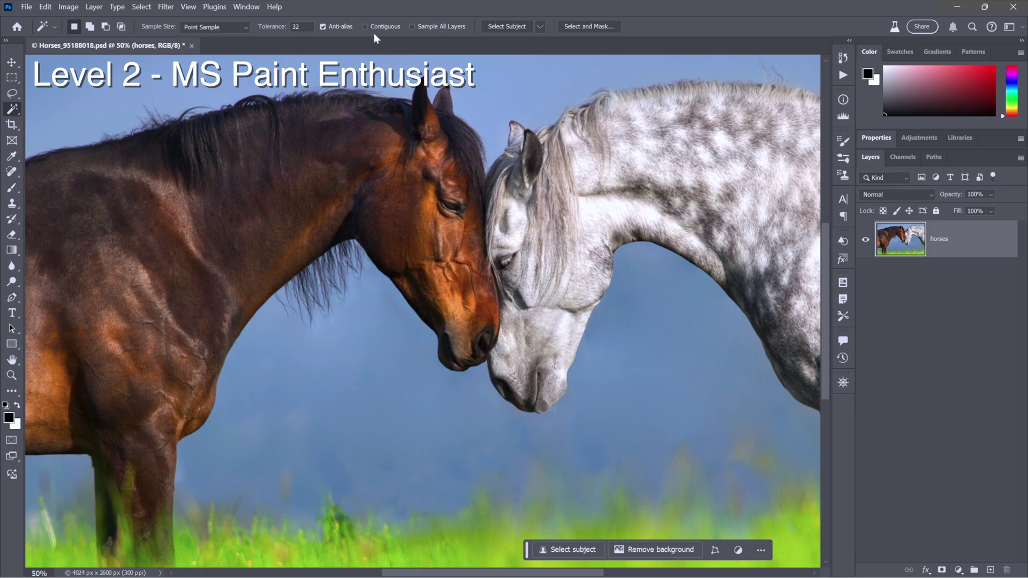
pyautogui.click(385, 341)
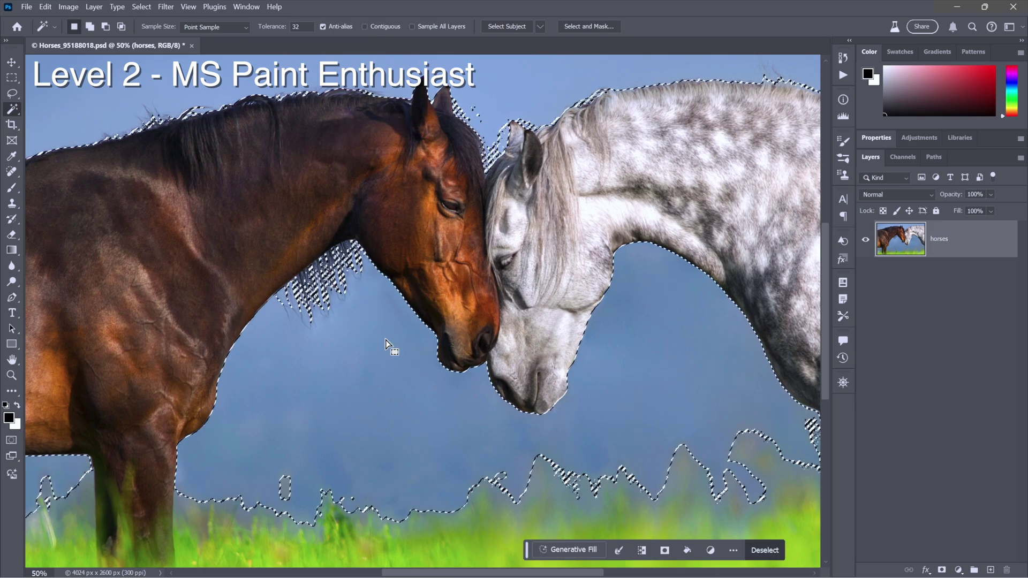
pyautogui.press('Delete')
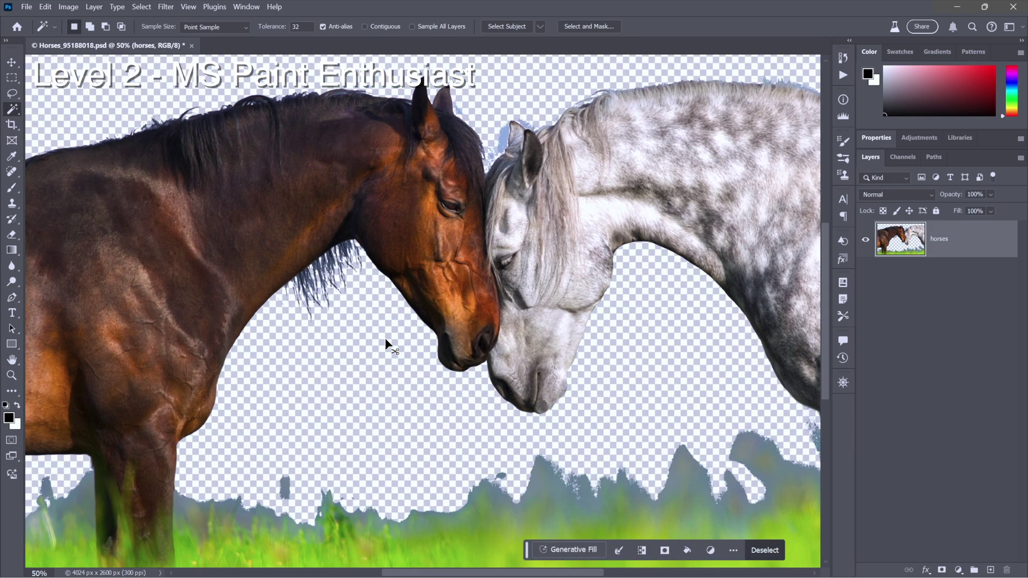
# - Deselect and zoom in on the mane's edges
pyautogui.hotkey('ctrl', 'd')
pyautogui.press('z')
pyautogui.moveTo(337, 262); pyautogui.dragTo(377, 273)
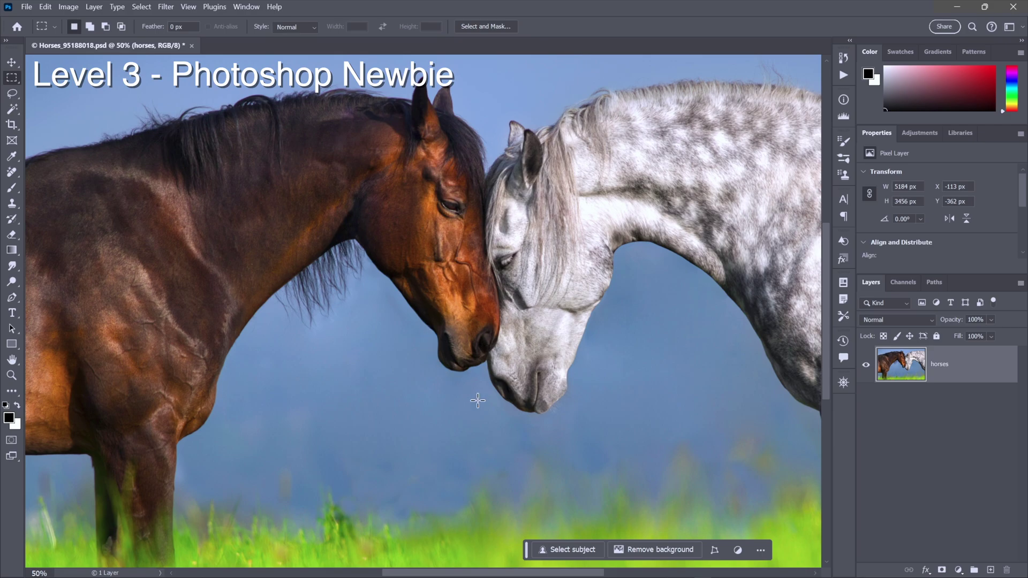
# - Mask out the horses' background with Remove background and zoom in on the horse's neck edge
pyautogui.click(673, 554)
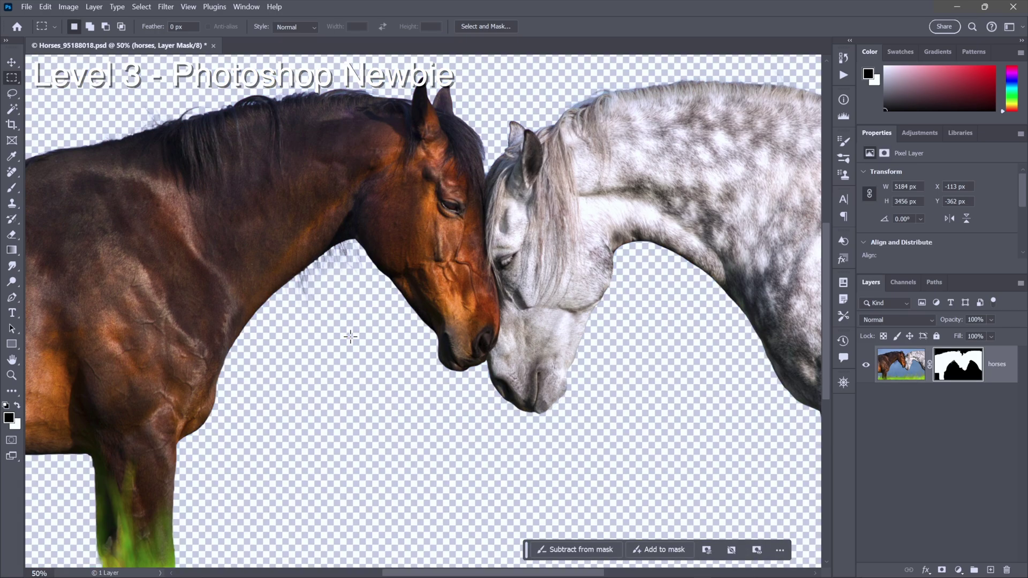
pyautogui.press('z')
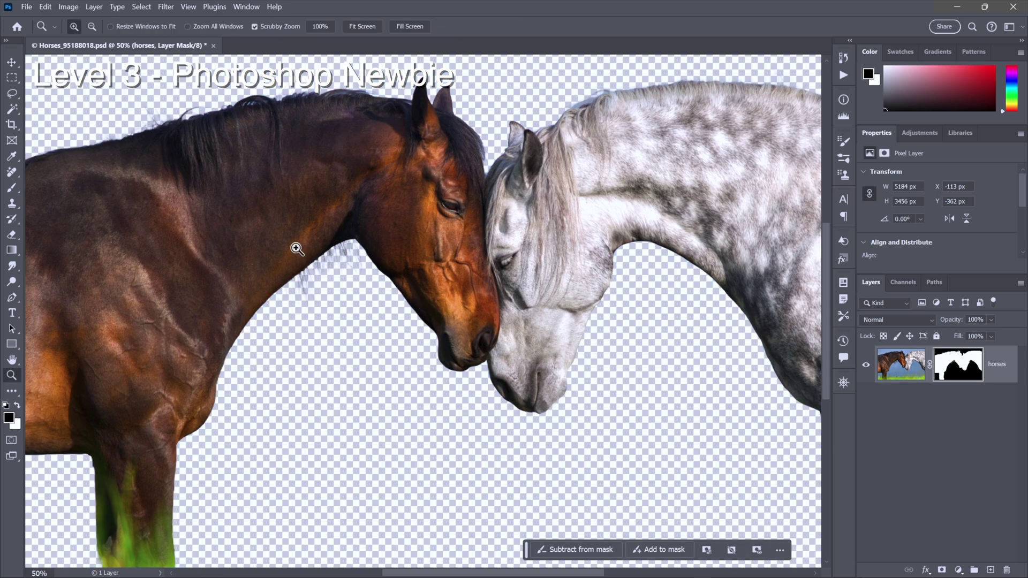
pyautogui.moveTo(297, 246); pyautogui.dragTo(333, 259)
pyautogui.press('m')
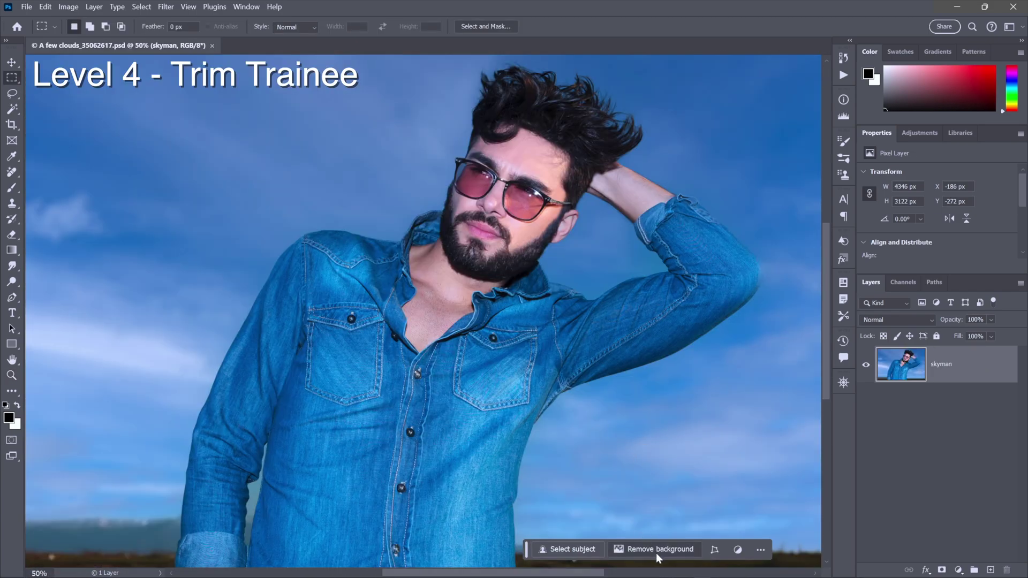
# - Select the man with Select subject, mask the layer to him, and zoom in on his hair edges
pyautogui.click(576, 555)
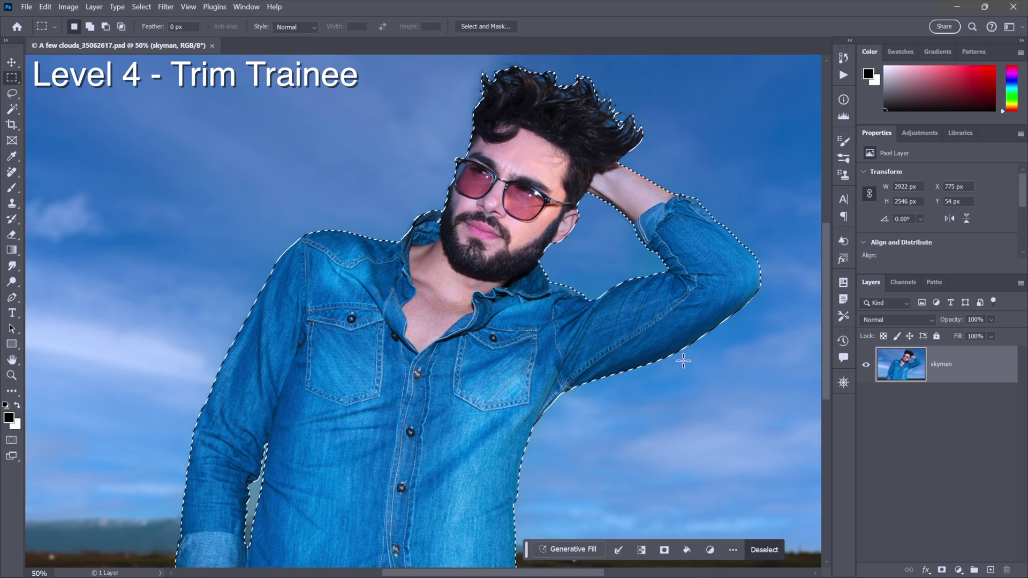
pyautogui.click(665, 551)
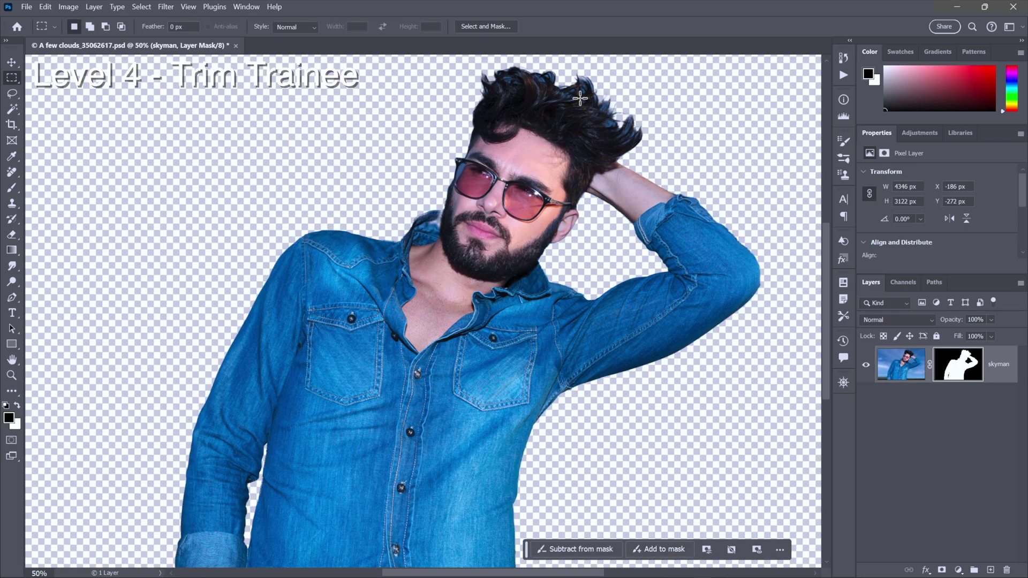
pyautogui.press('z')
pyautogui.click(580, 98)
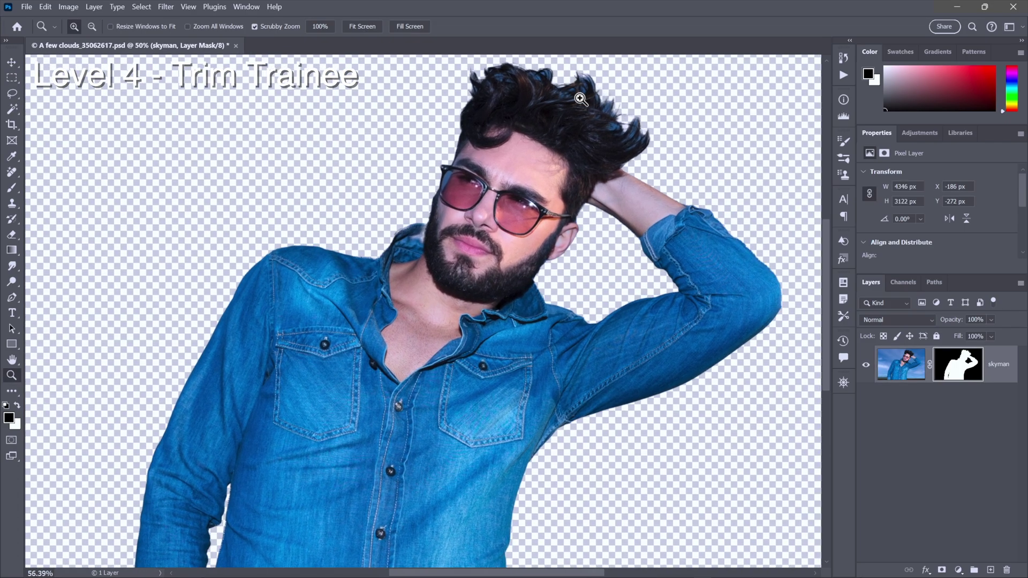
pyautogui.moveTo(580, 99); pyautogui.dragTo(472, 268)
pyautogui.press('m')
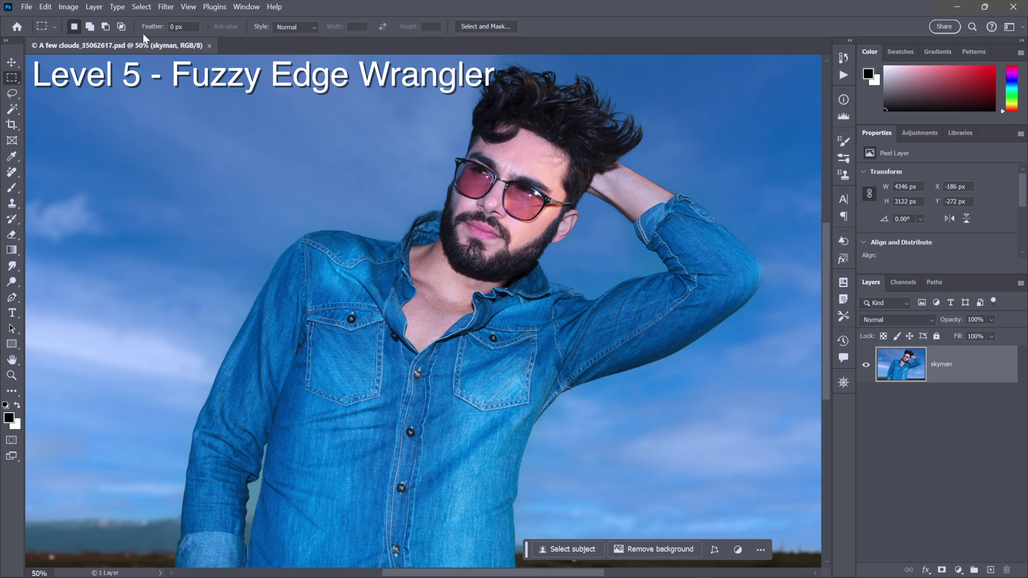
# - Select the sky via Select > Sky, mask the layer, and invert the mask to reveal the man
pyautogui.click(137, 7)
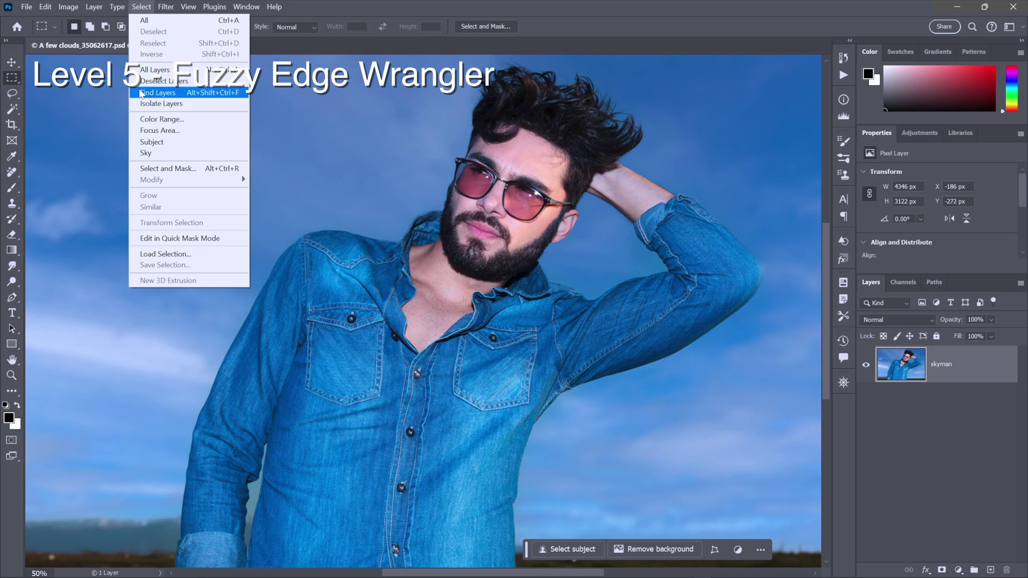
pyautogui.click(193, 155)
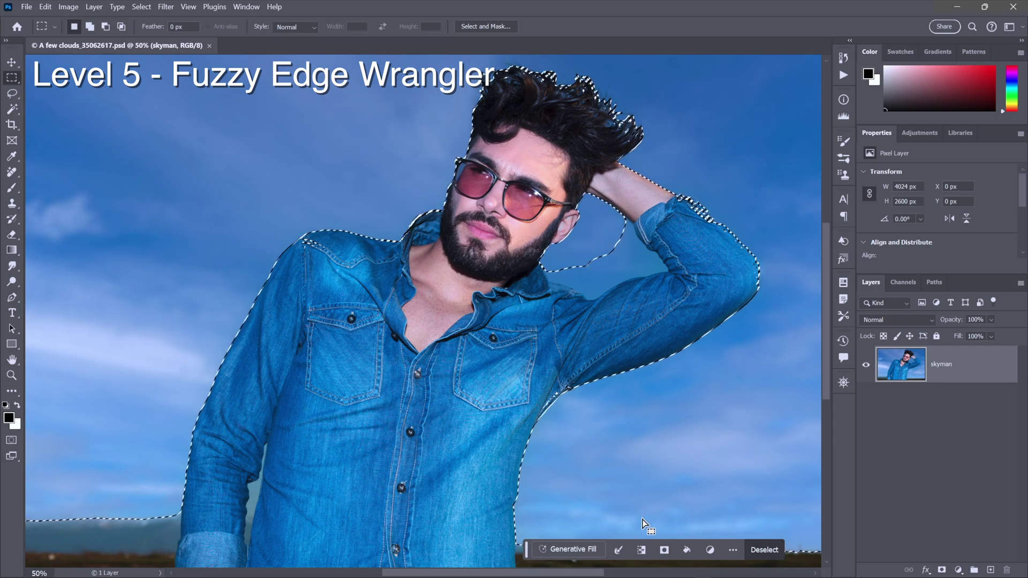
pyautogui.click(665, 551)
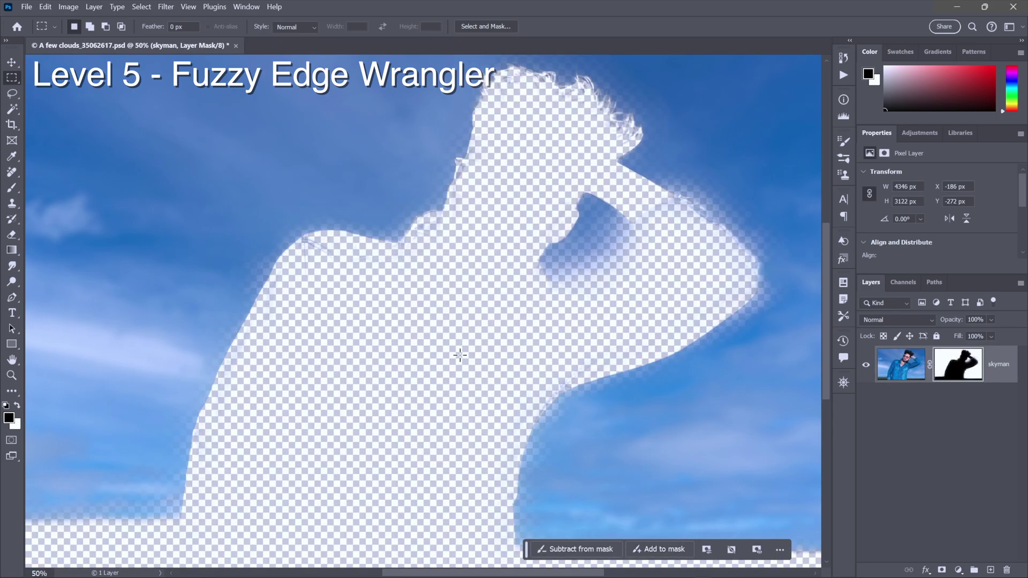
pyautogui.hotkey('ctrl', 'i')
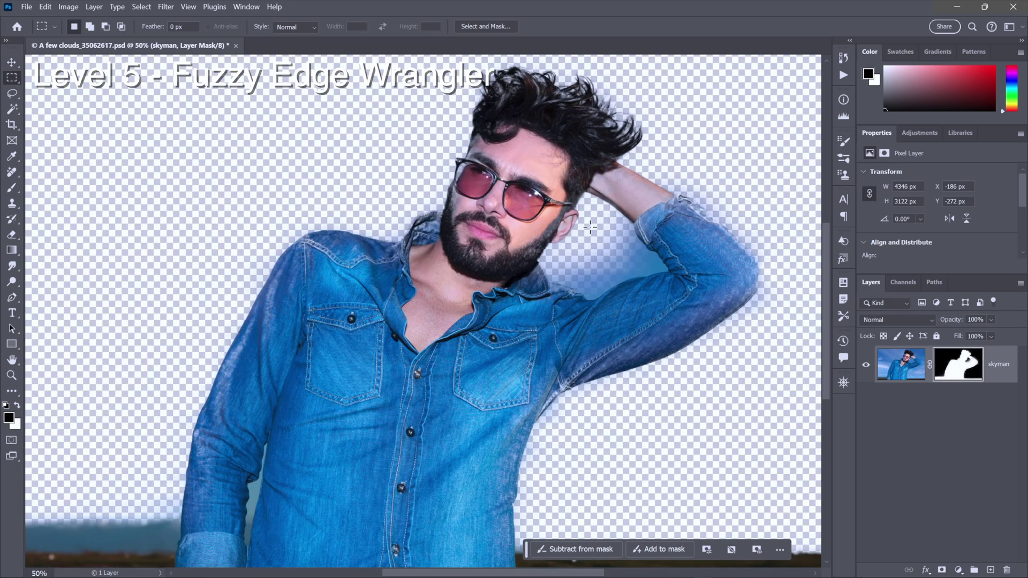
# - Zoom in on the man's hair and pan across his face, glasses, raised arm and shoulder
pyautogui.press('z')
pyautogui.moveTo(570, 114); pyautogui.dragTo(689, 58)
pyautogui.press('m')
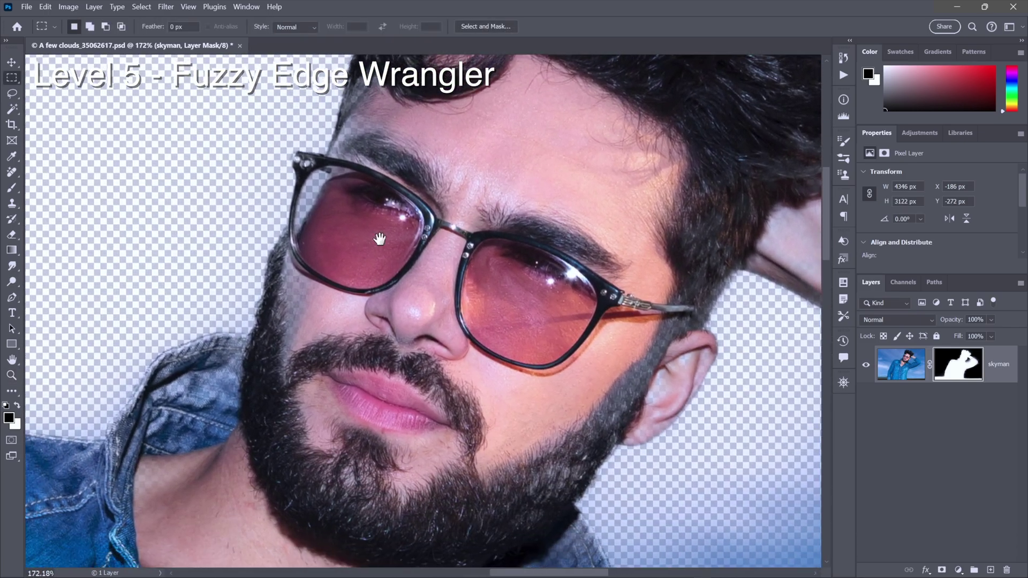
pyautogui.moveTo(299, 189); pyautogui.dragTo(326, 160)
pyautogui.moveTo(688, 450); pyautogui.dragTo(281, 261)
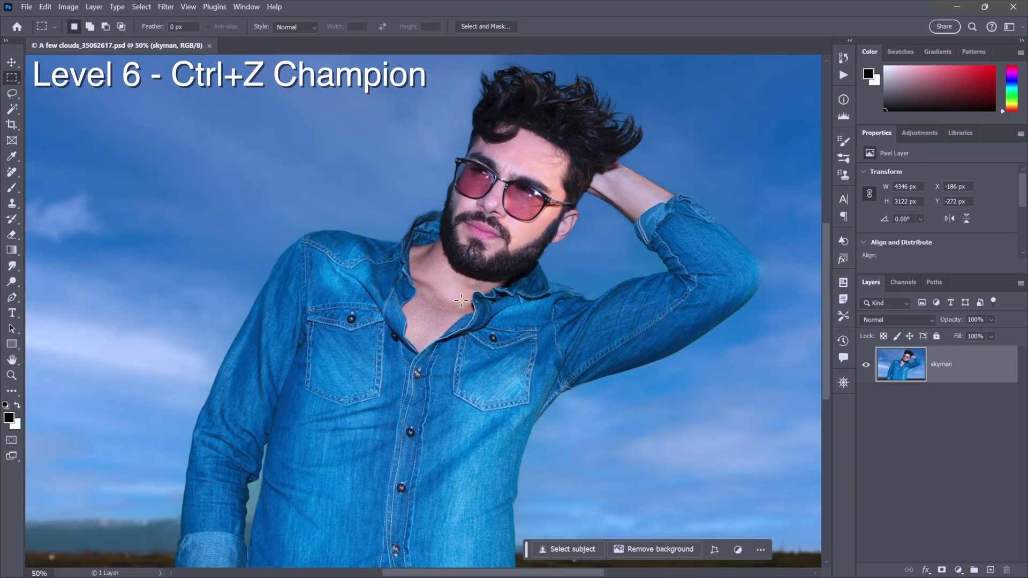
# - Replace the portrait's sky with a sunset using Edit > Sky Replacement
pyautogui.click(46, 7)
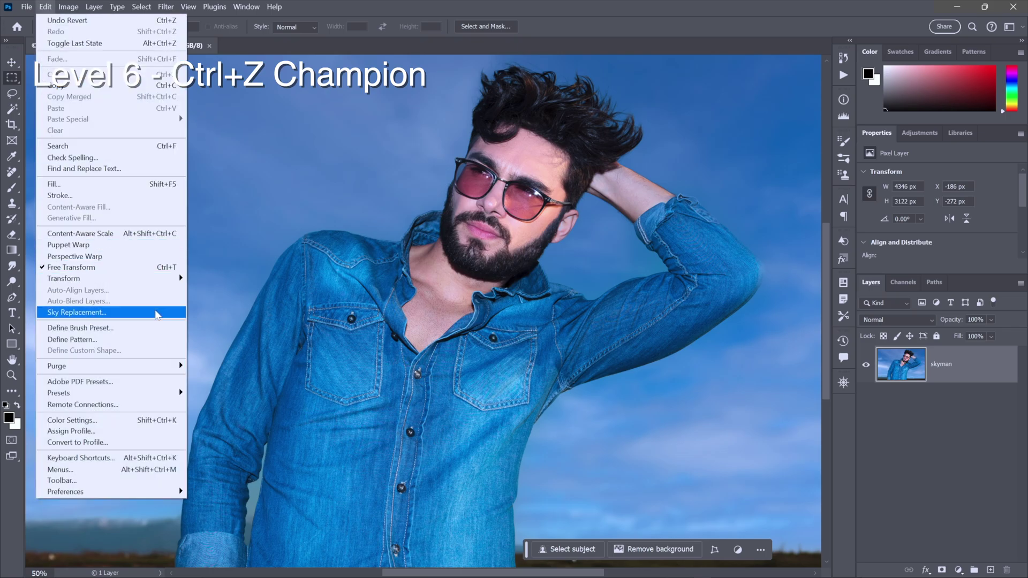
pyautogui.click(157, 313)
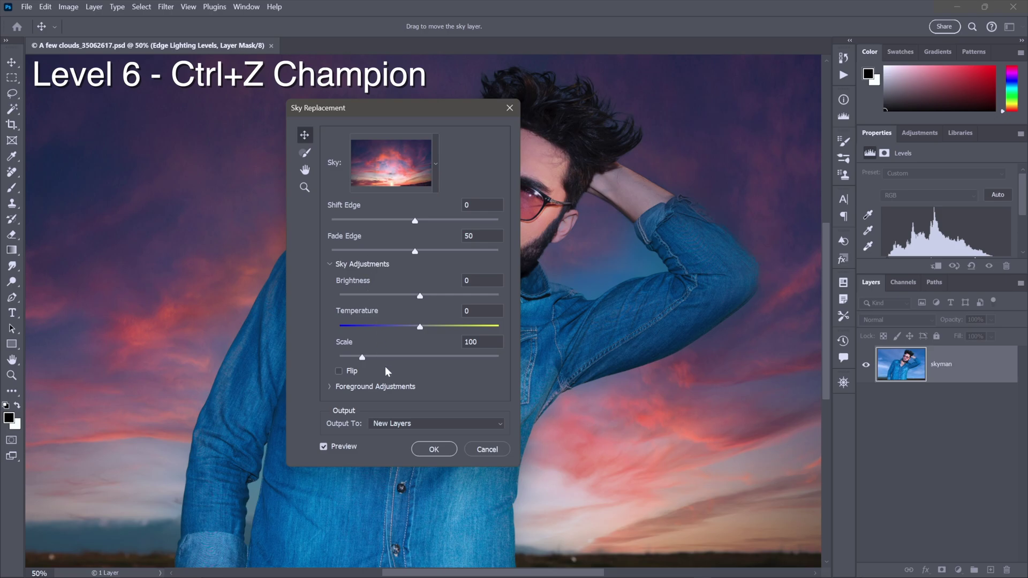
pyautogui.click(434, 449)
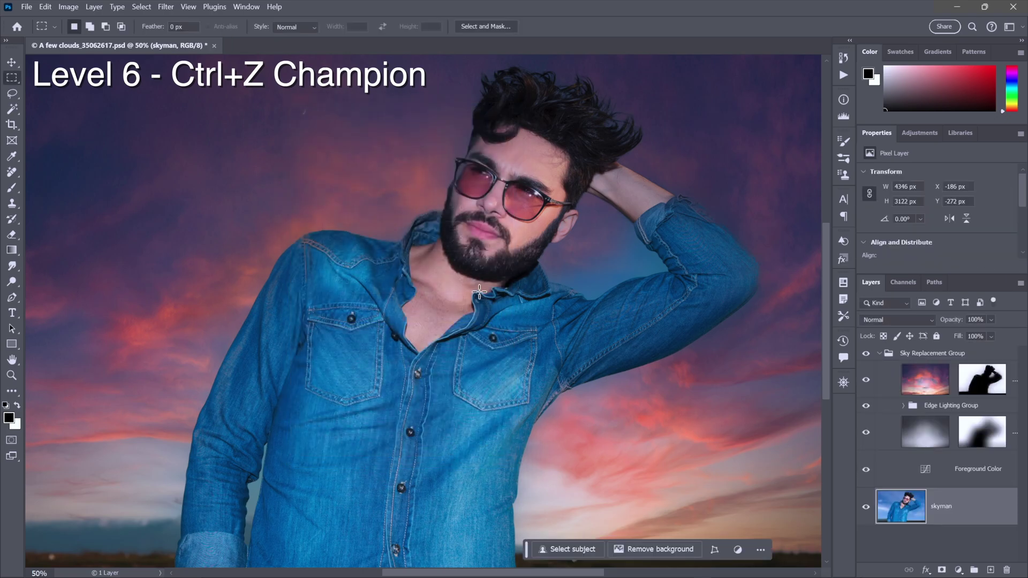
# - Zoom in close on the man's face, beard and denim collar
pyautogui.press('z')
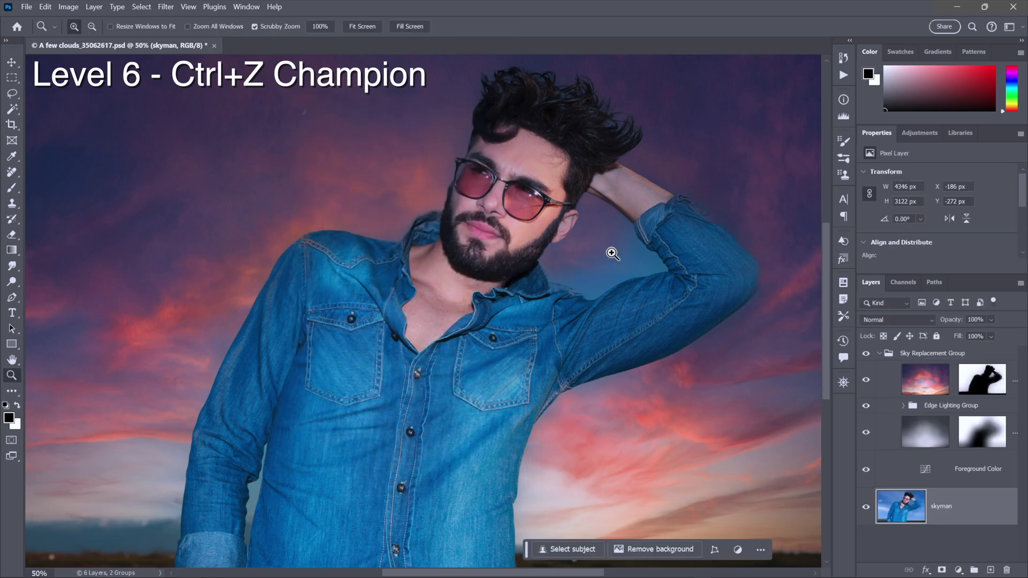
pyautogui.moveTo(637, 264); pyautogui.dragTo(638, 266)
pyautogui.press('m')
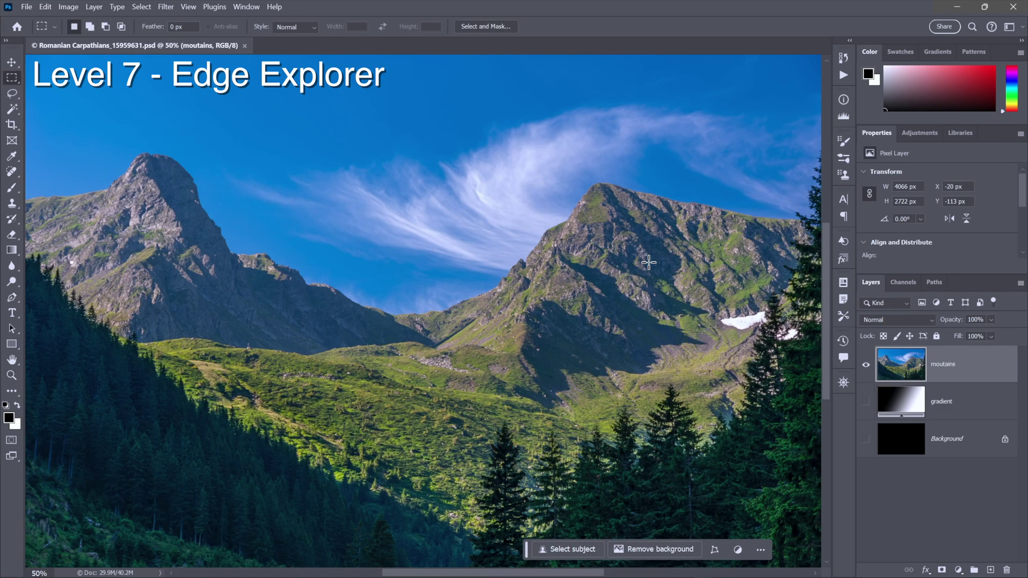
# - Select the mountains with the Object Selection Tool and turn the selection into a layer mask
pyautogui.click(15, 111)
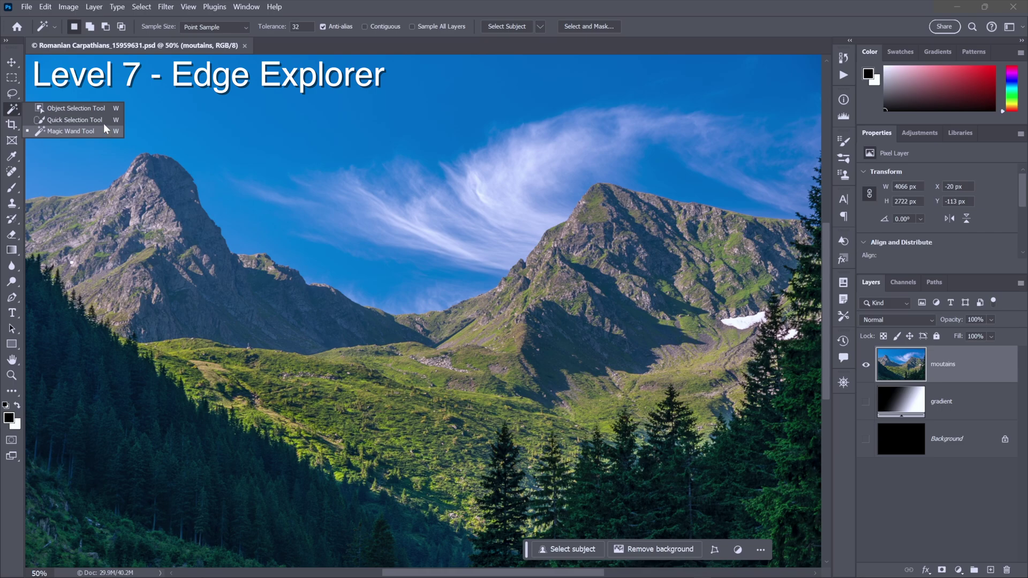
pyautogui.click(107, 107)
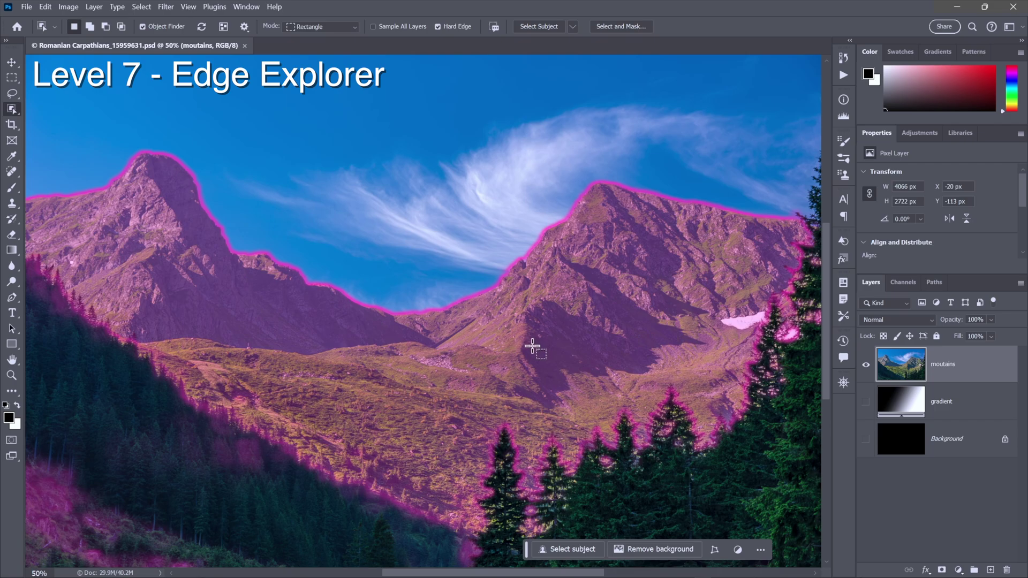
pyautogui.click(532, 347)
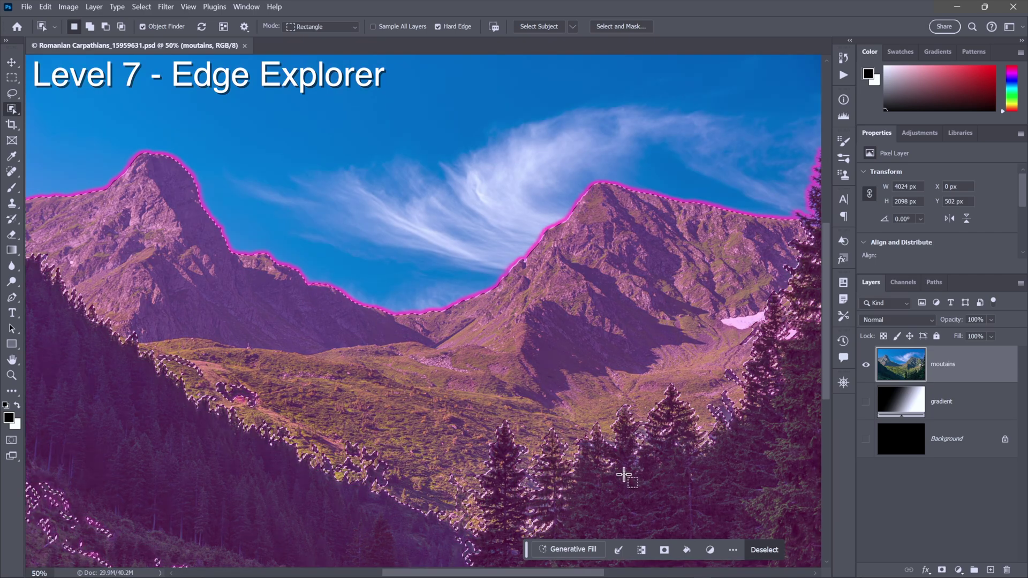
pyautogui.click(664, 549)
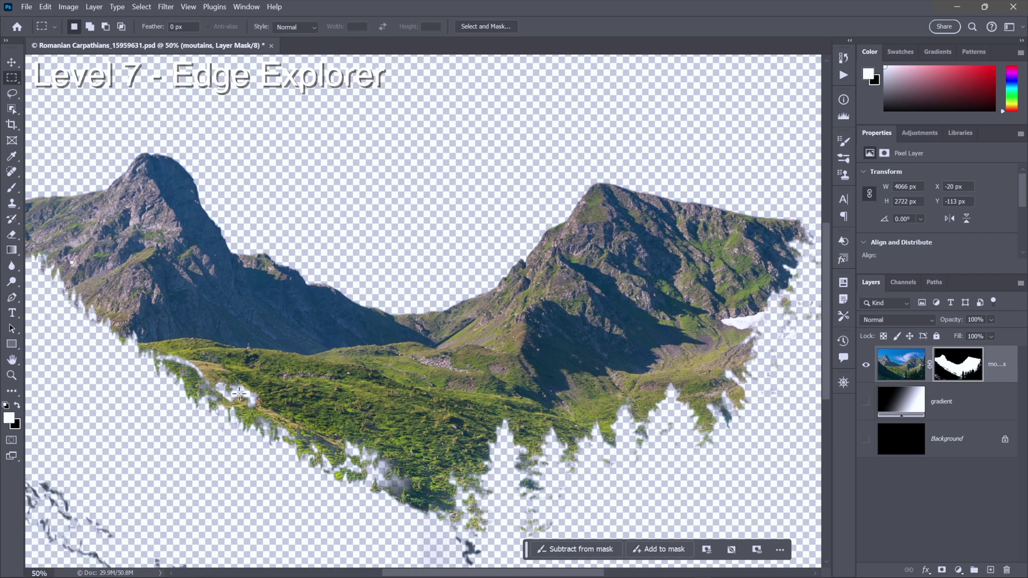
# - Inspect the masked left slope and peak, zoom back out, and show the black Background layer
pyautogui.press('z')
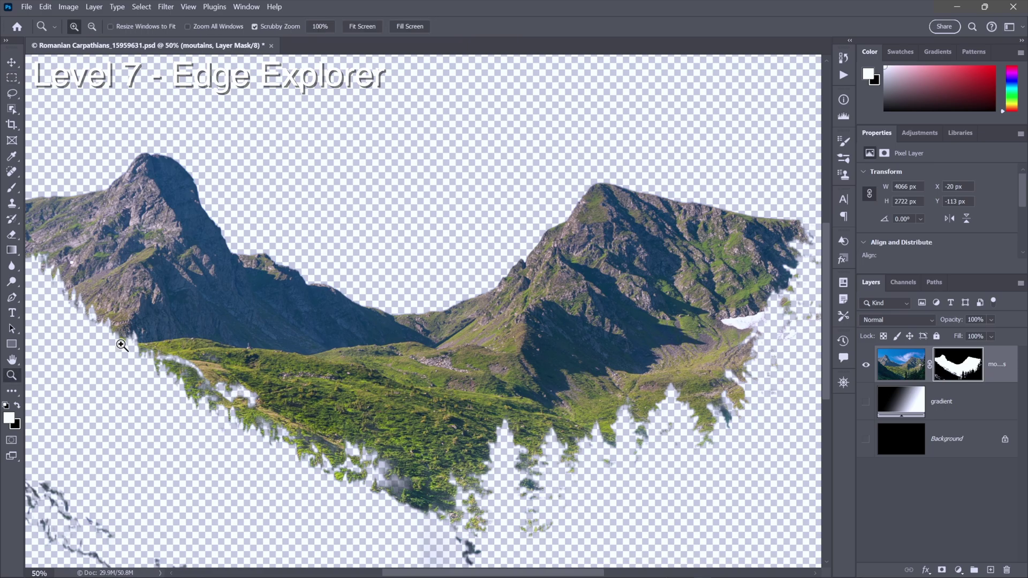
pyautogui.moveTo(121, 345); pyautogui.dragTo(161, 340)
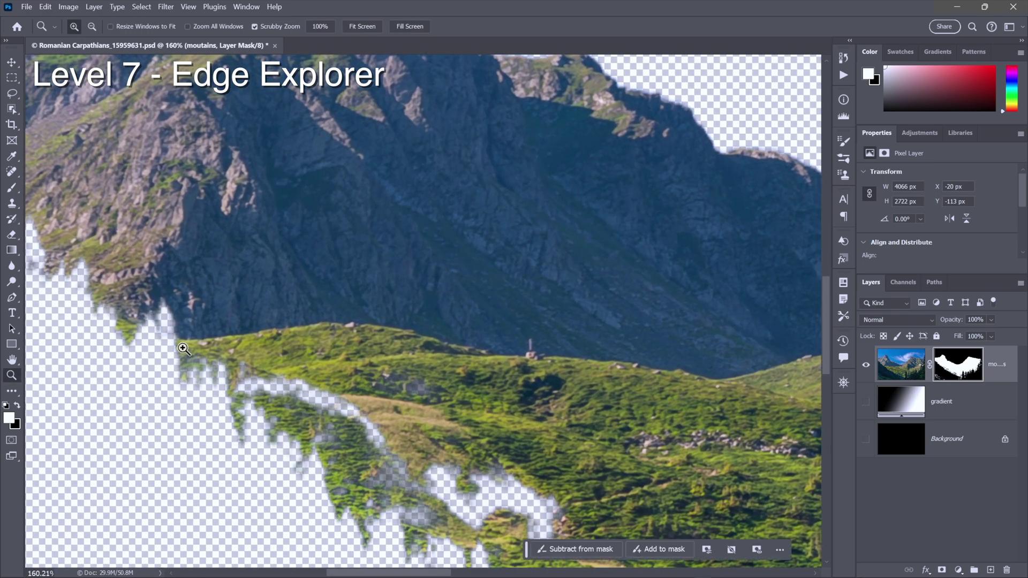
pyautogui.press('m')
pyautogui.moveTo(356, 126); pyautogui.dragTo(494, 491)
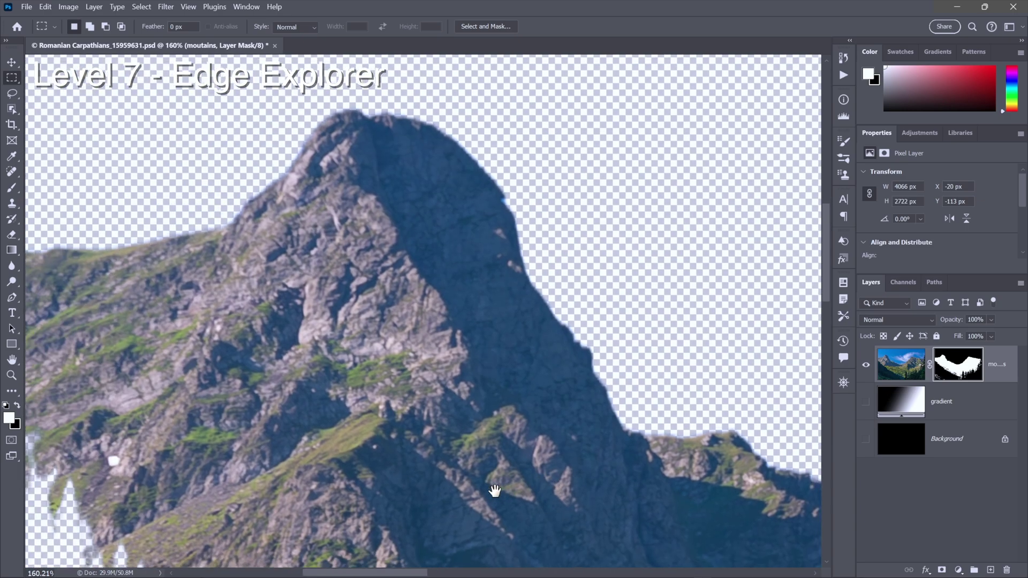
pyautogui.hotkey('ctrl', '-')
pyautogui.hotkey('ctrl', '-')
pyautogui.hotkey('ctrl', '-')
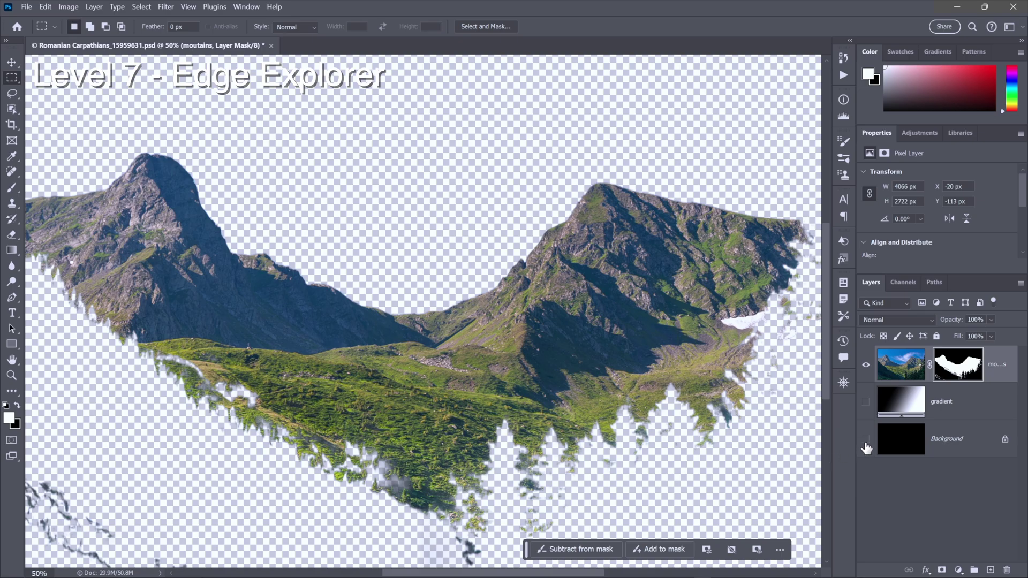
pyautogui.click(866, 440)
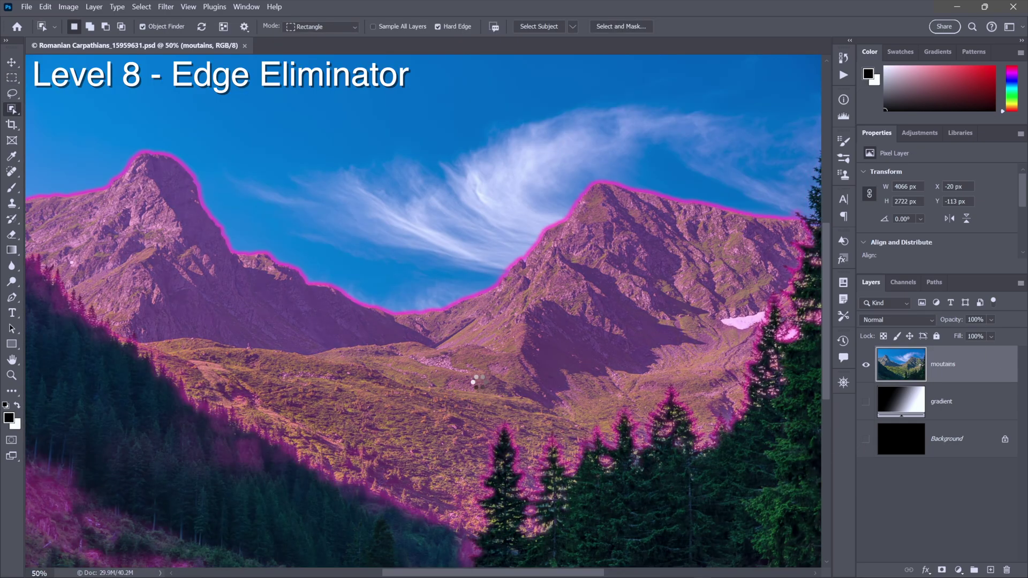
# - Select the mountains with Object Selection, boxing the whole image to detect objects
pyautogui.click(479, 381)
pyautogui.hotkey('ctrl', '-')
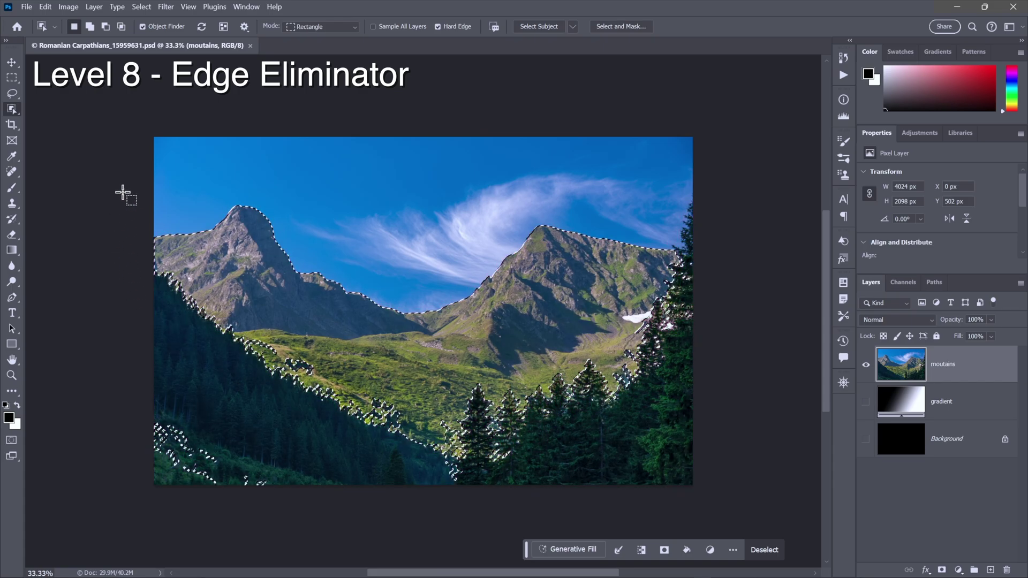
pyautogui.moveTo(124, 190); pyautogui.dragTo(718, 505)
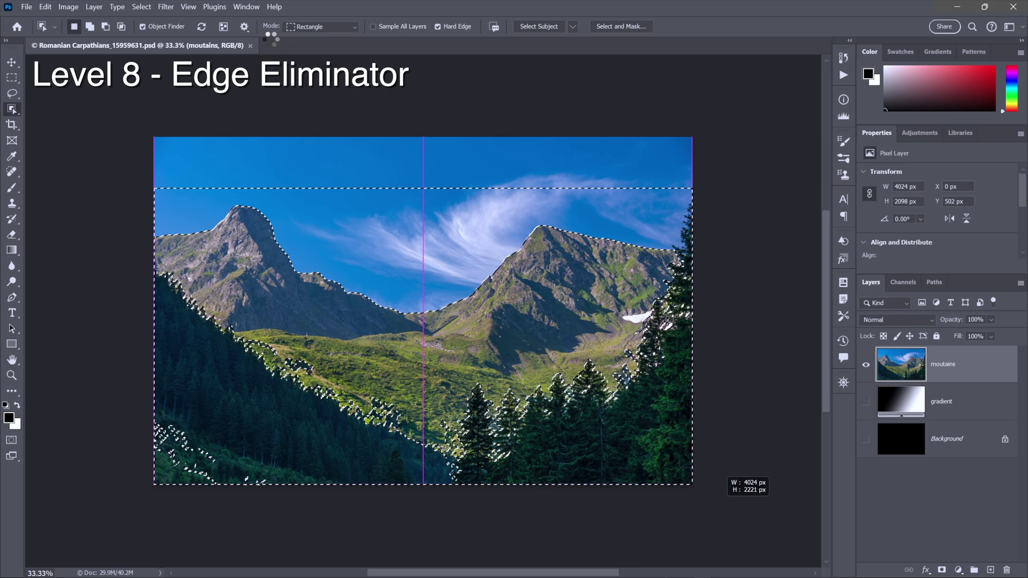
pyautogui.click(339, 27)
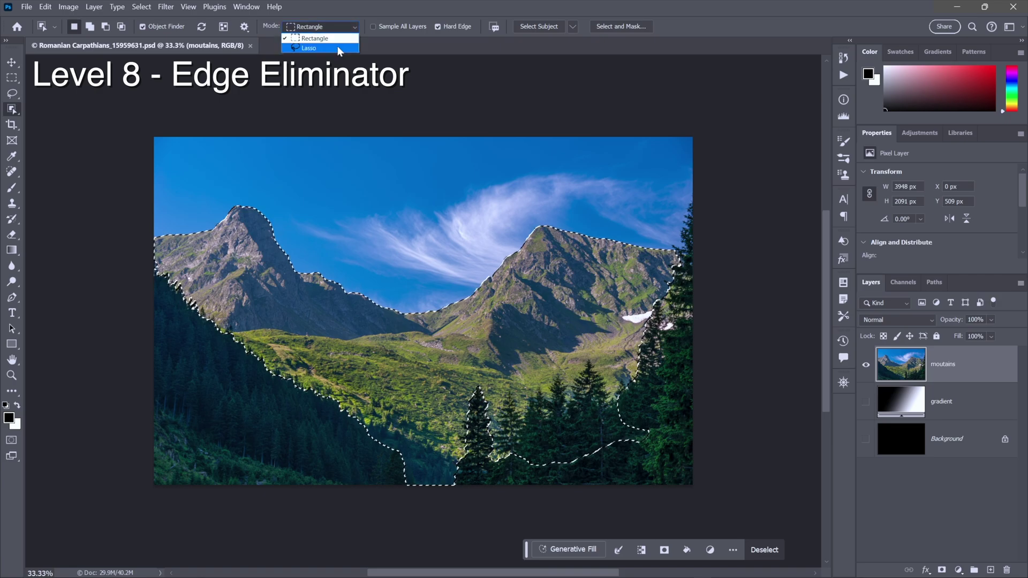
pyautogui.press('Escape')
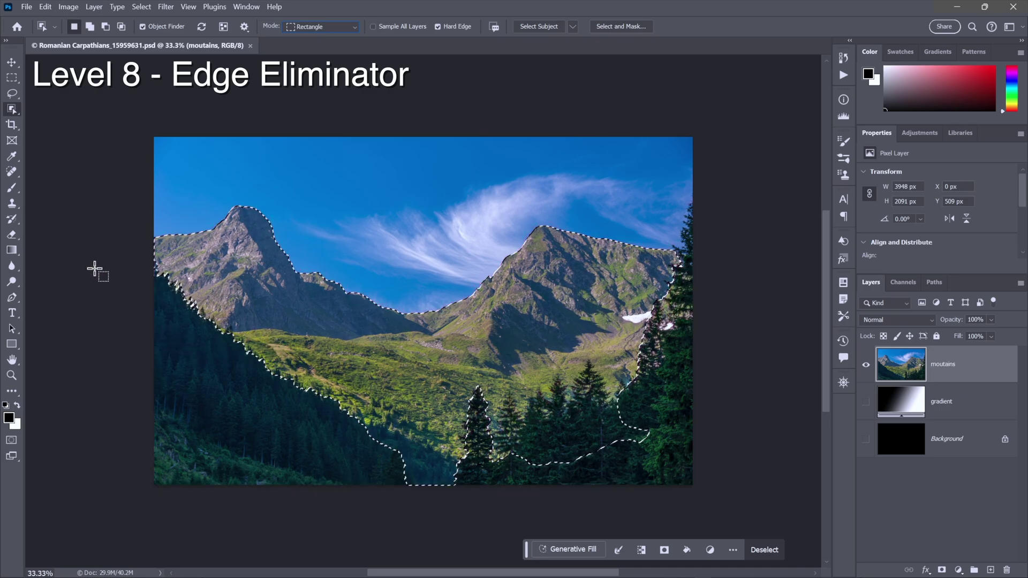
# - Add the lower-left forest and lower-centre trees with Quick Selection, then mask the layer
pyautogui.rightClick(14, 112)
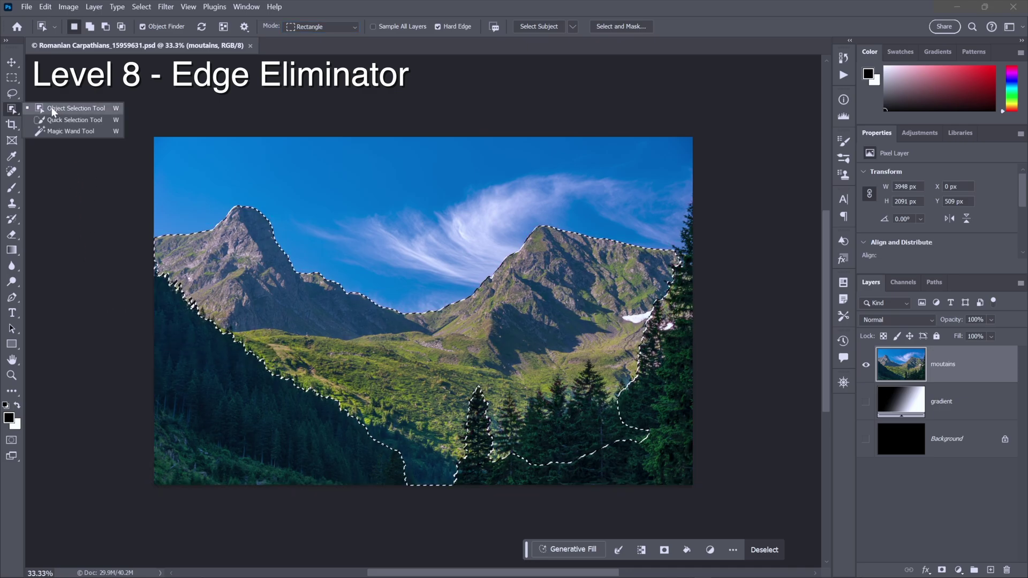
pyautogui.click(79, 119)
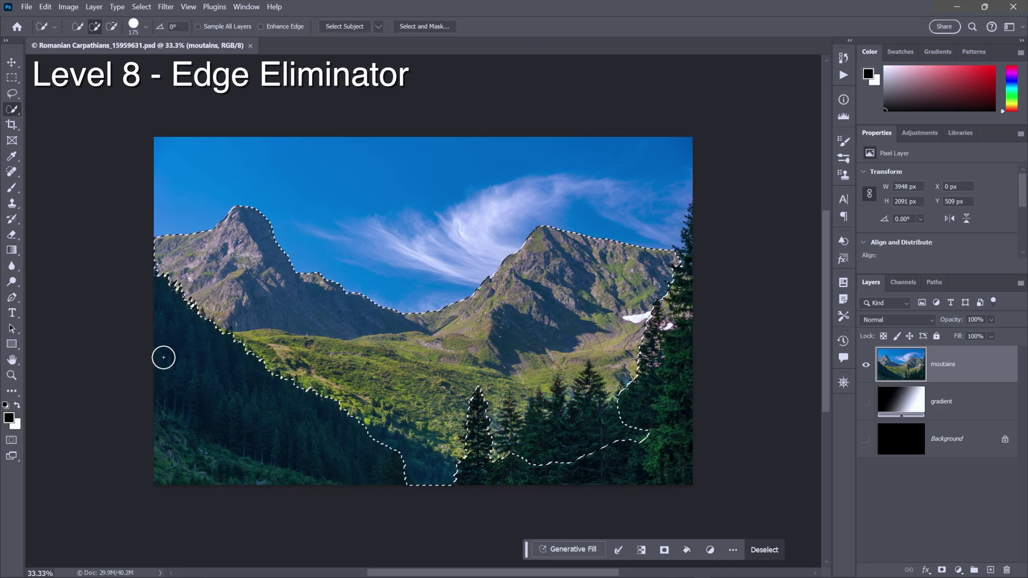
pyautogui.moveTo(217, 388)
pyautogui.mouseDown()
pyautogui.moveTo(241, 432)
pyautogui.moveTo(330, 463)
pyautogui.mouseUp()
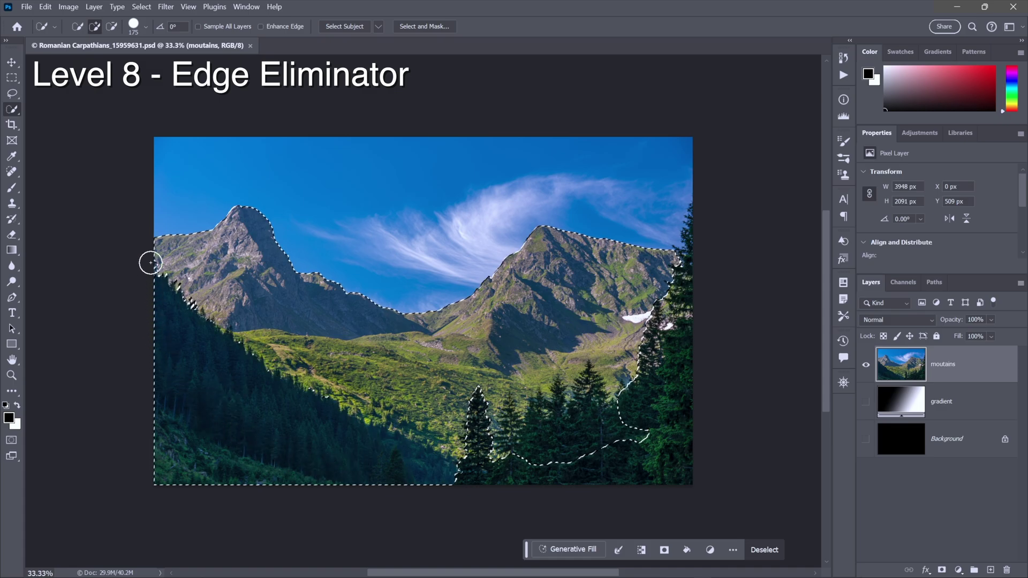
pyautogui.moveTo(182, 299)
pyautogui.mouseDown()
pyautogui.moveTo(337, 406)
pyautogui.moveTo(447, 453)
pyautogui.moveTo(477, 412)
pyautogui.moveTo(470, 392)
pyautogui.moveTo(510, 475)
pyautogui.moveTo(551, 456)
pyautogui.moveTo(625, 466)
pyautogui.moveTo(636, 356)
pyautogui.moveTo(681, 287)
pyautogui.moveTo(701, 218)
pyautogui.moveTo(702, 245)
pyautogui.mouseUp()
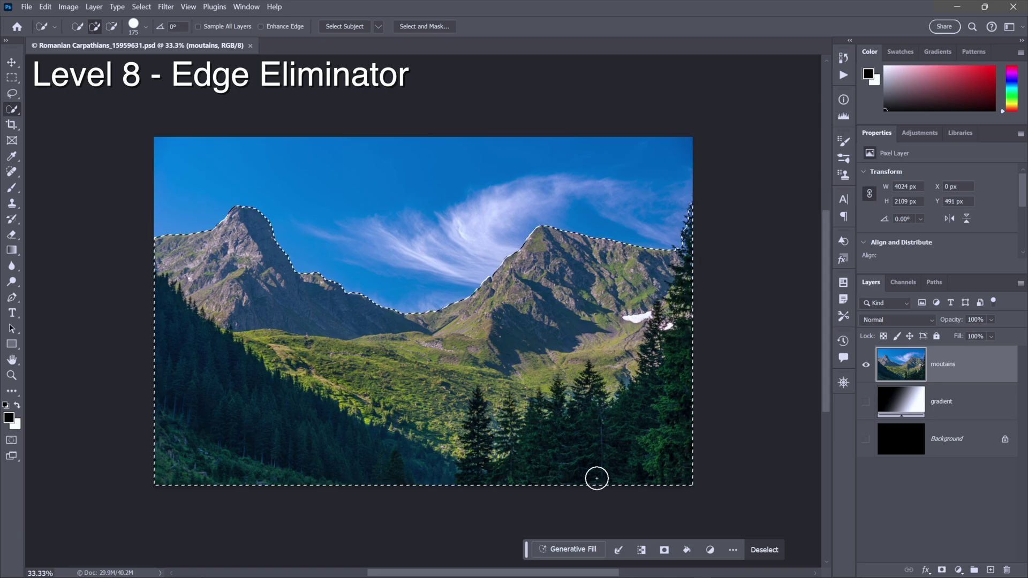
pyautogui.click(664, 550)
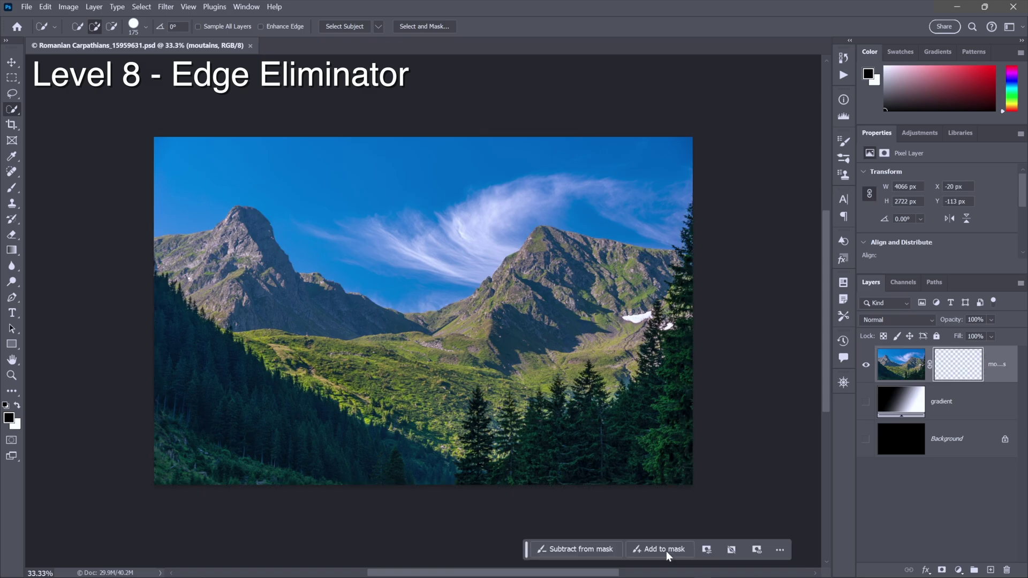
pyautogui.hotkey('ctrl', '+')
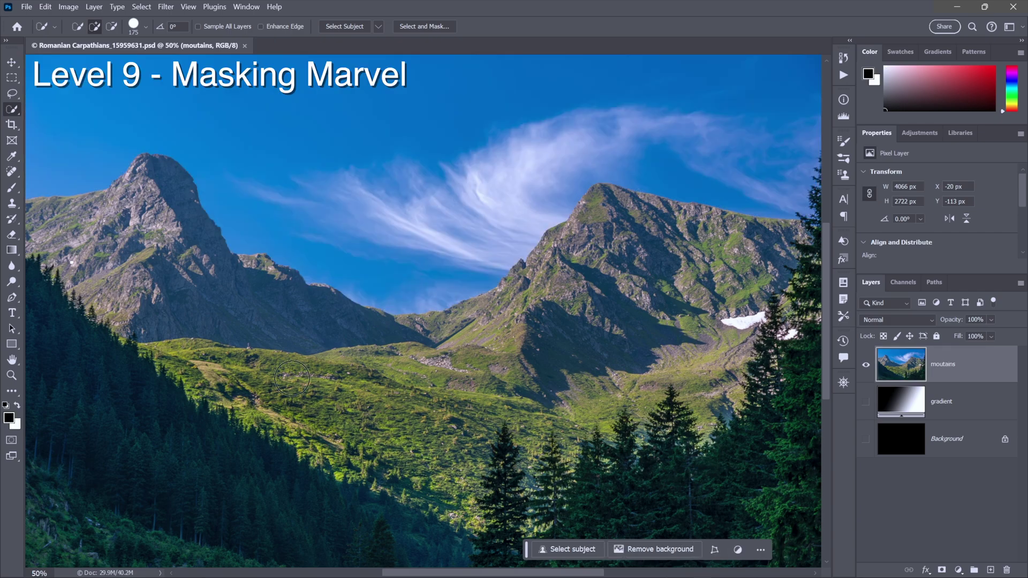
# - Select the whole left peak with Quick Selection and mask the layer to it
pyautogui.click(339, 329)
pyautogui.moveTo(304, 320)
pyautogui.mouseDown()
pyautogui.moveTo(268, 291)
pyautogui.moveTo(191, 263)
pyautogui.moveTo(136, 207)
pyautogui.moveTo(51, 230)
pyautogui.moveTo(67, 273)
pyautogui.moveTo(80, 290)
pyautogui.mouseUp()
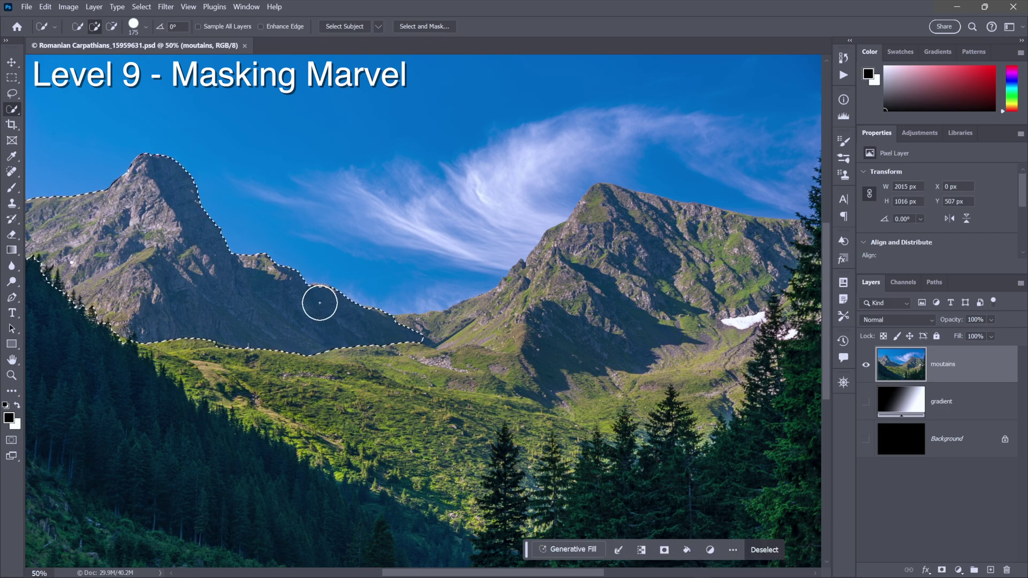
pyautogui.click(664, 550)
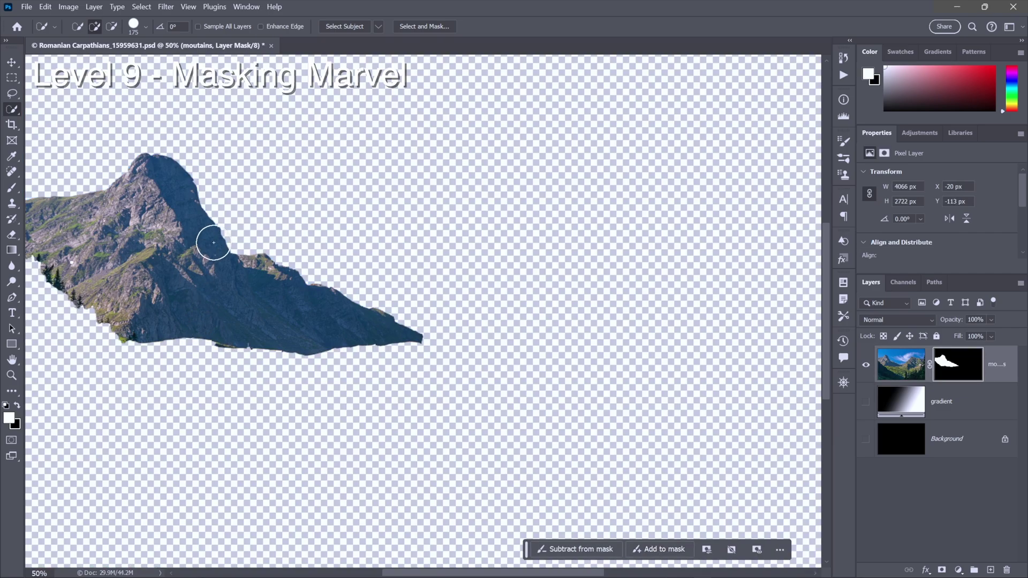
# - Zoom in on the peak's masked edge, then undo the mask
pyautogui.press('z')
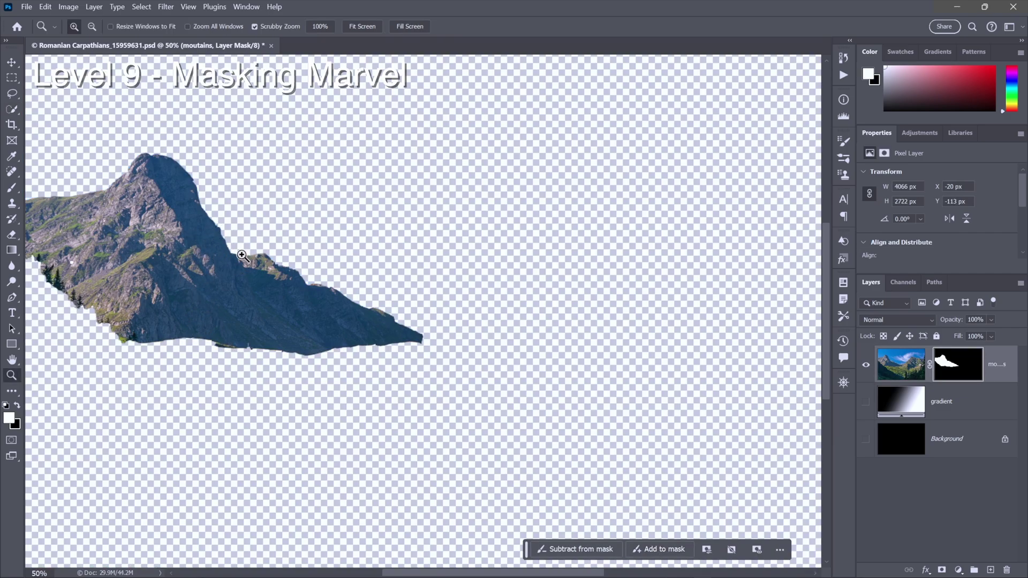
pyautogui.moveTo(220, 244); pyautogui.dragTo(284, 259)
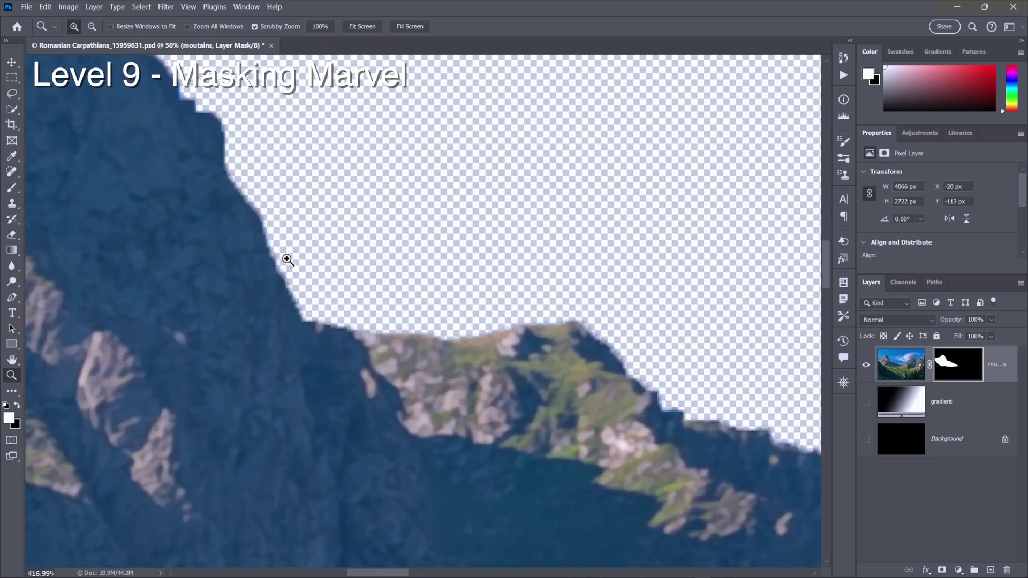
pyautogui.press('w')
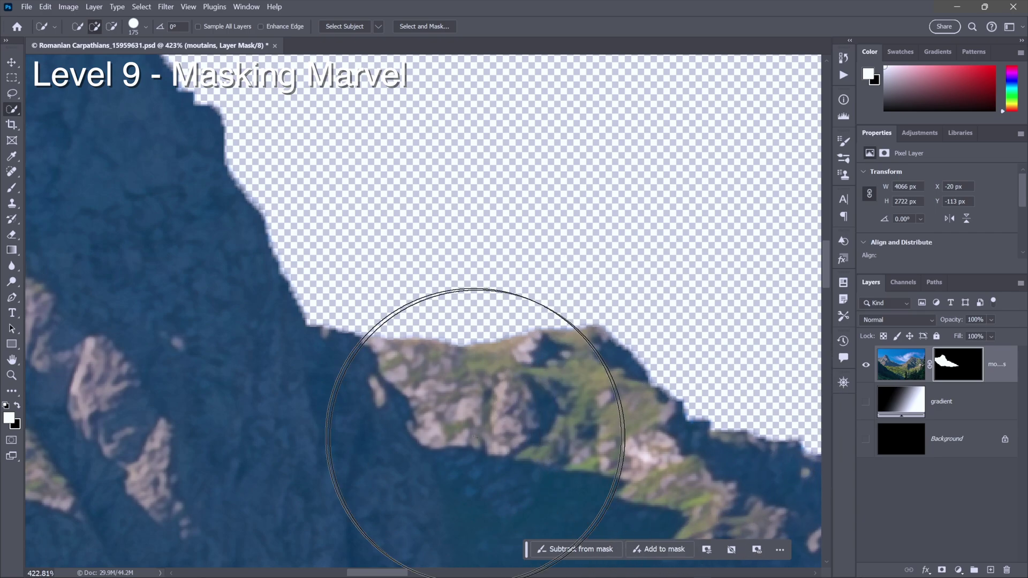
pyautogui.scroll(-10, 420, 407)
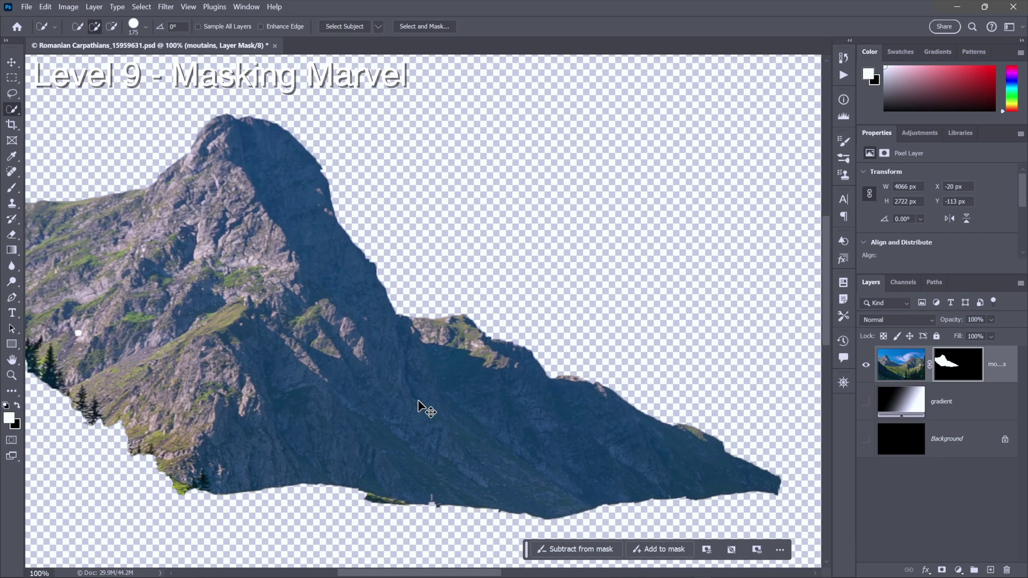
pyautogui.hotkey('ctrl', 'z')
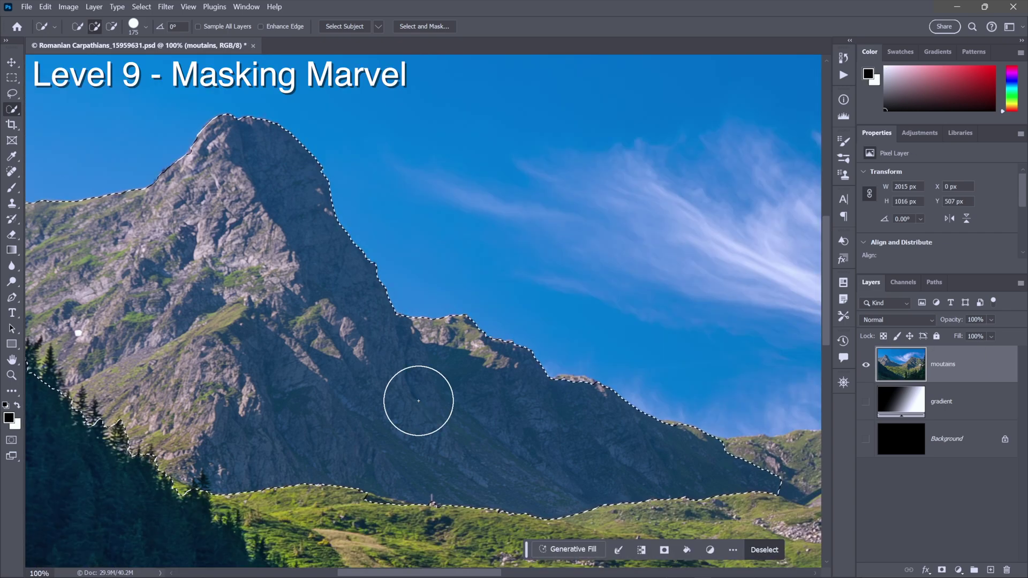
# - Deselect, reselect the mountain peak against the sky, and mask the layer to hide the sky
pyautogui.hotkey('ctrl', 'd')
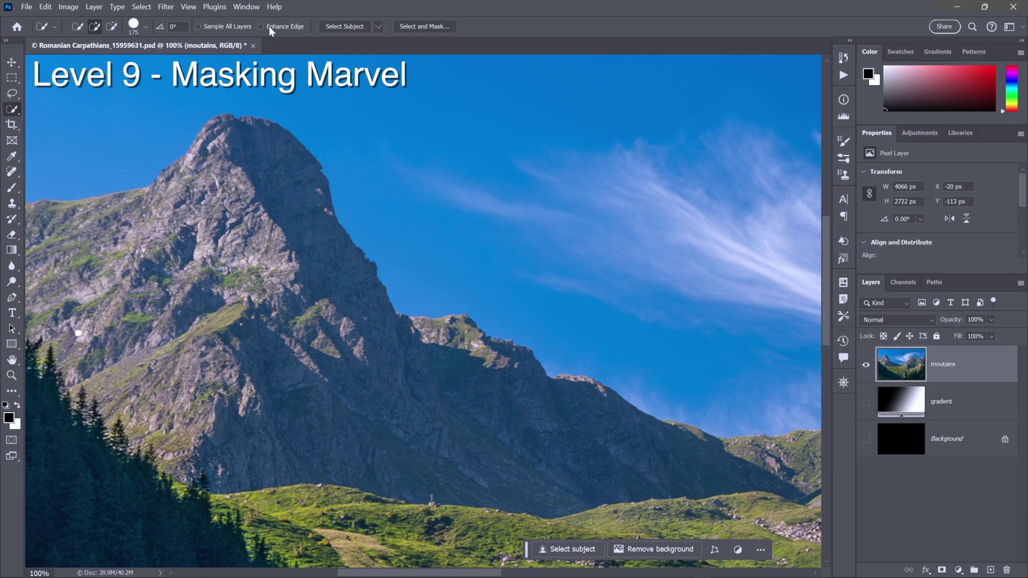
pyautogui.moveTo(134, 252)
pyautogui.mouseDown()
pyautogui.moveTo(205, 226)
pyautogui.moveTo(237, 190)
pyautogui.moveTo(261, 188)
pyautogui.moveTo(289, 261)
pyautogui.moveTo(352, 344)
pyautogui.moveTo(431, 397)
pyautogui.moveTo(547, 444)
pyautogui.moveTo(566, 441)
pyautogui.moveTo(569, 416)
pyautogui.mouseUp()
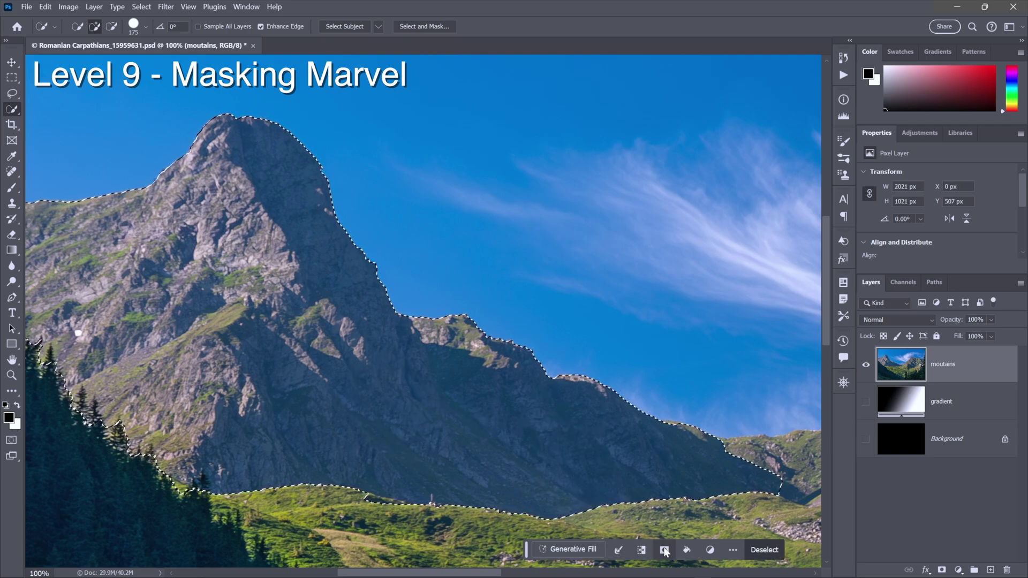
pyautogui.click(664, 548)
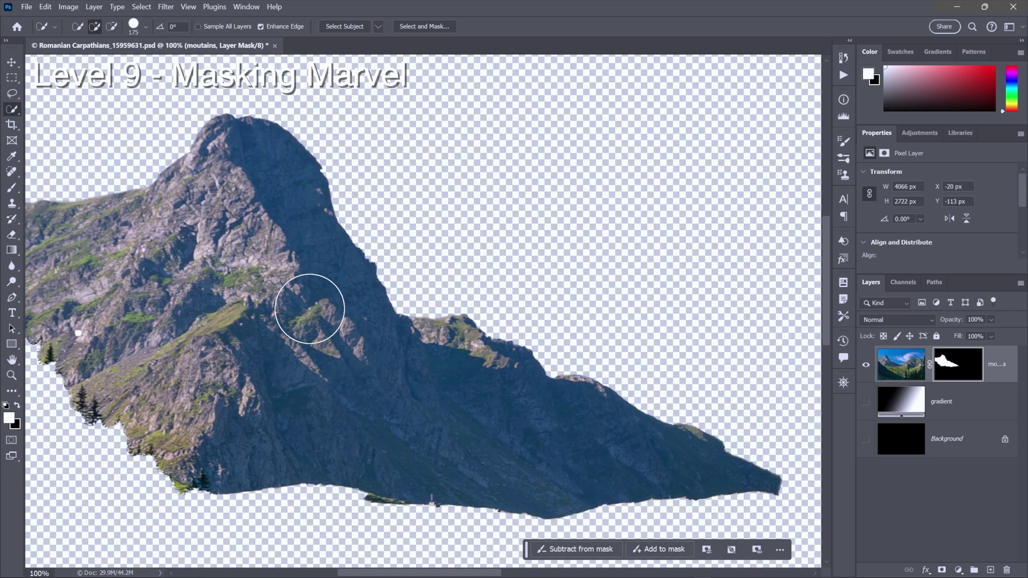
# - Zoom in closely on the ridge edge to check the mask
pyautogui.press('z')
pyautogui.moveTo(344, 279); pyautogui.dragTo(387, 274)
pyautogui.press('w')
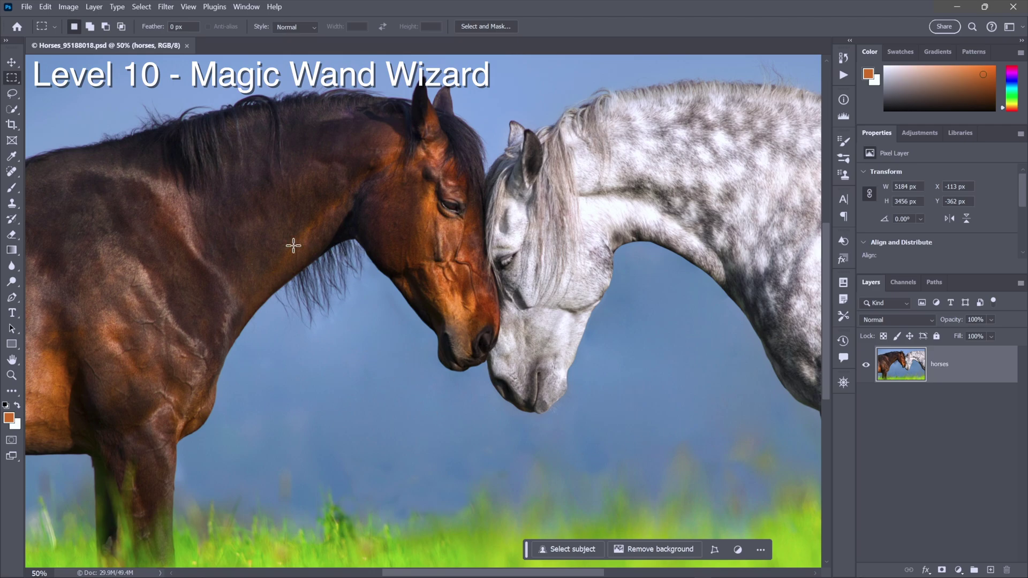
# - Select the sky with Color Range, mask the horses layer, and invert the mask to hide the sky
pyautogui.click(141, 7)
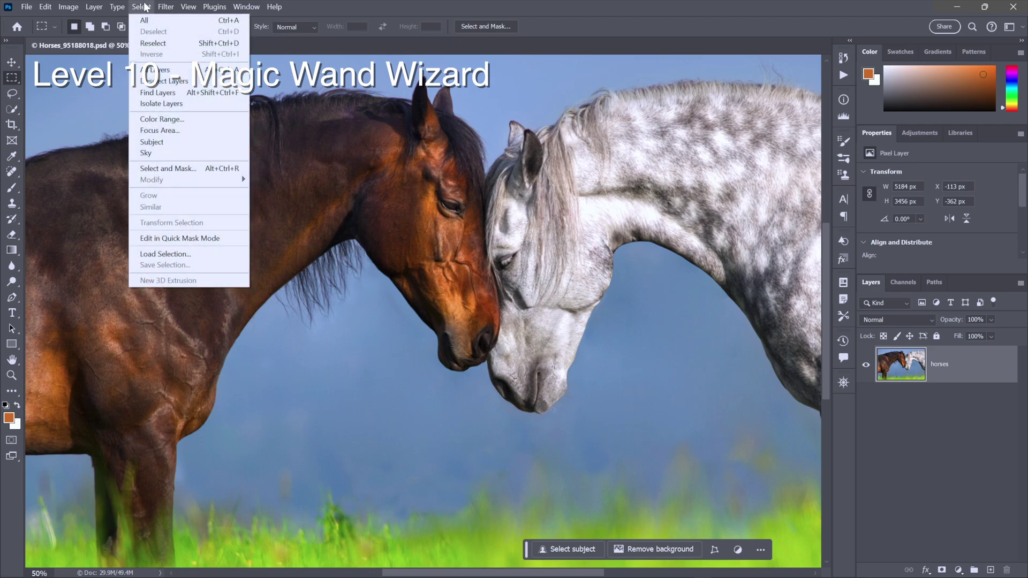
pyautogui.click(201, 120)
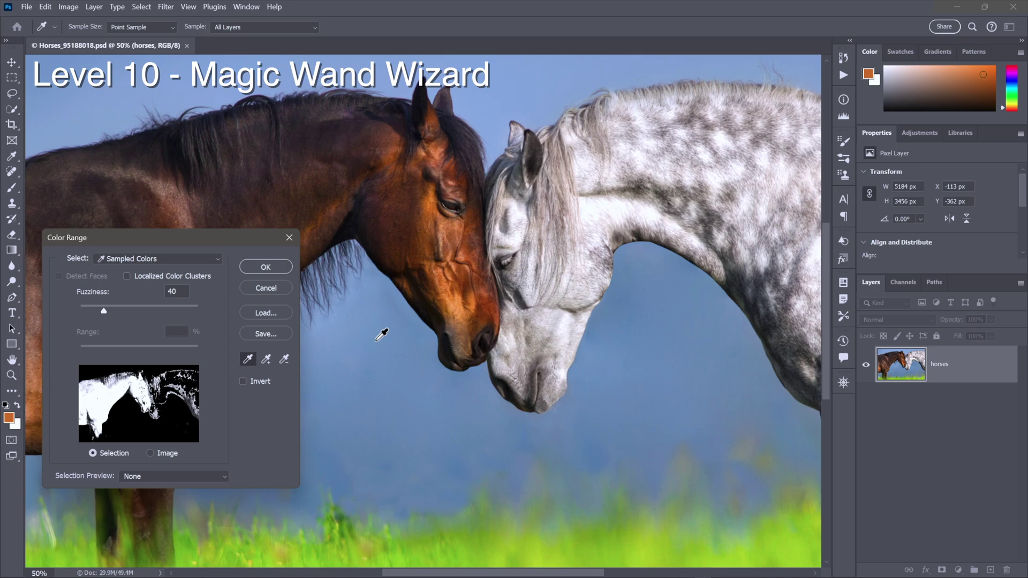
pyautogui.click(381, 335)
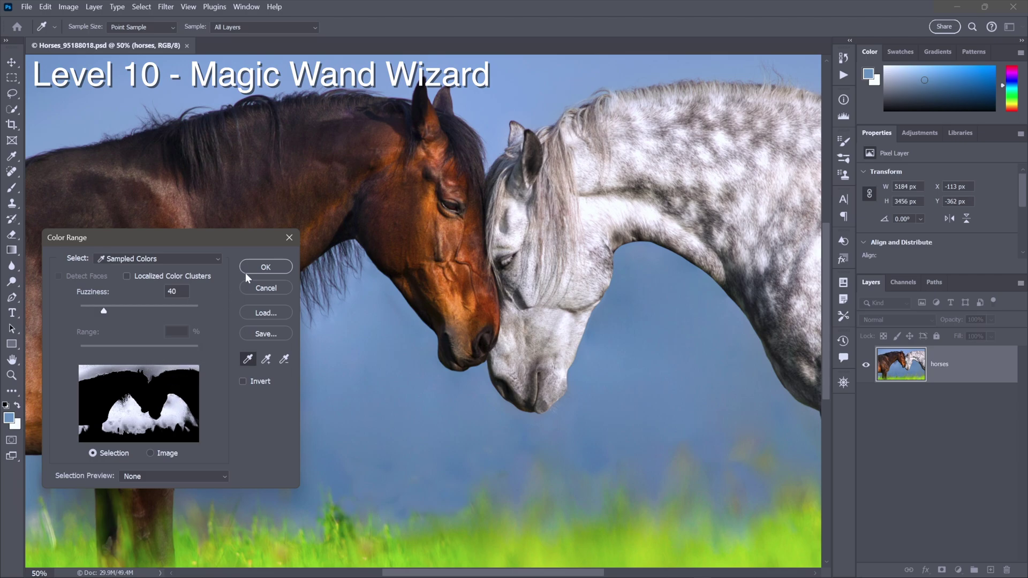
pyautogui.click(267, 268)
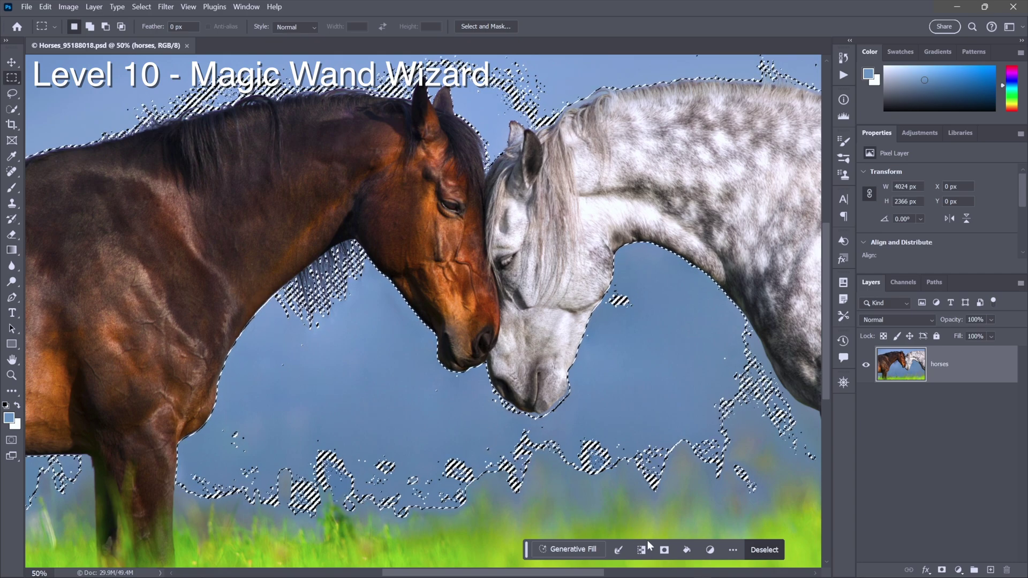
pyautogui.click(663, 549)
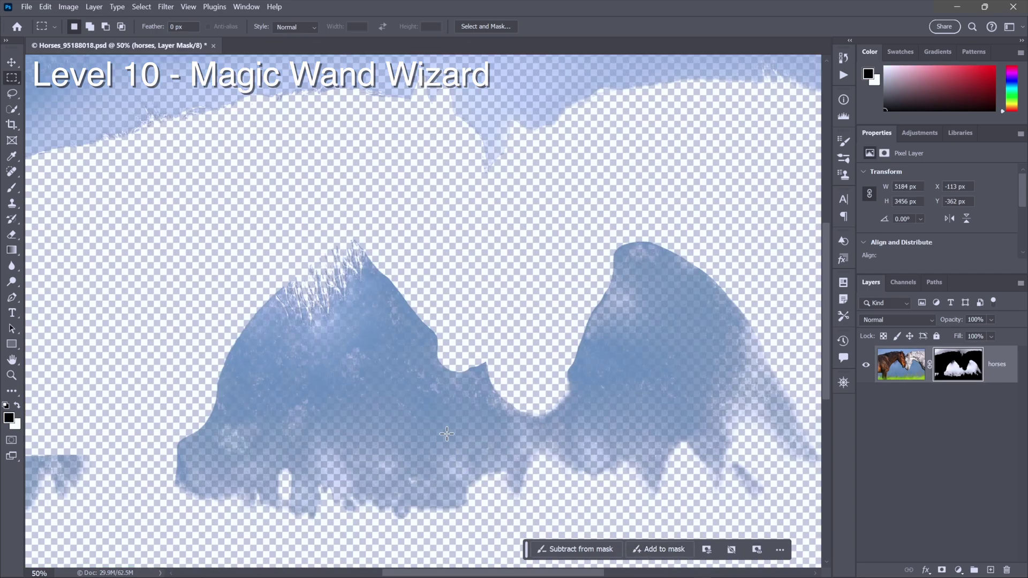
pyautogui.hotkey('ctrl', 'i')
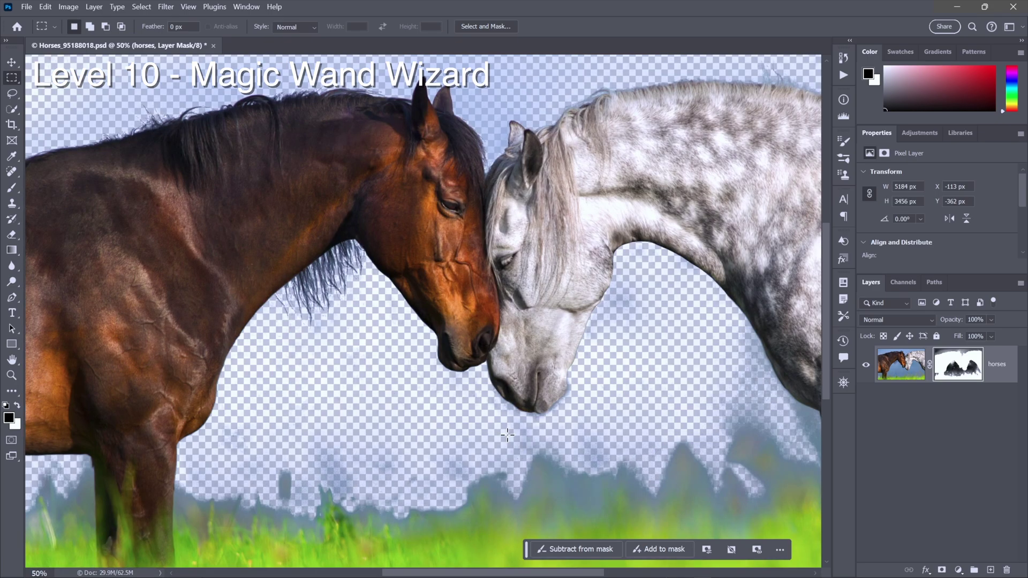
# - Zoom in on the brown horse's mane to check the mask edge
pyautogui.press('z')
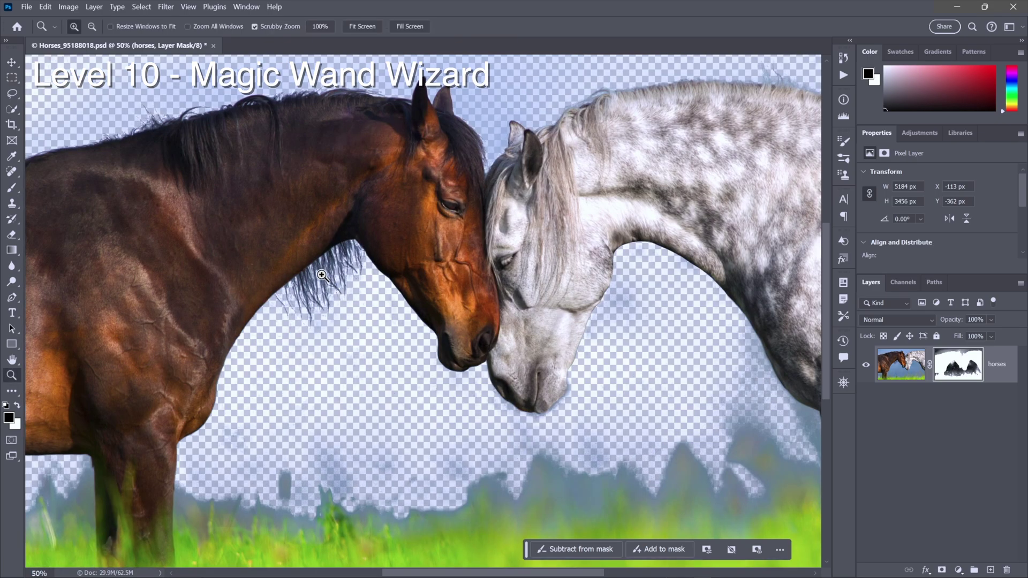
pyautogui.click(319, 263)
pyautogui.moveTo(320, 262); pyautogui.dragTo(469, 341)
pyautogui.press('m')
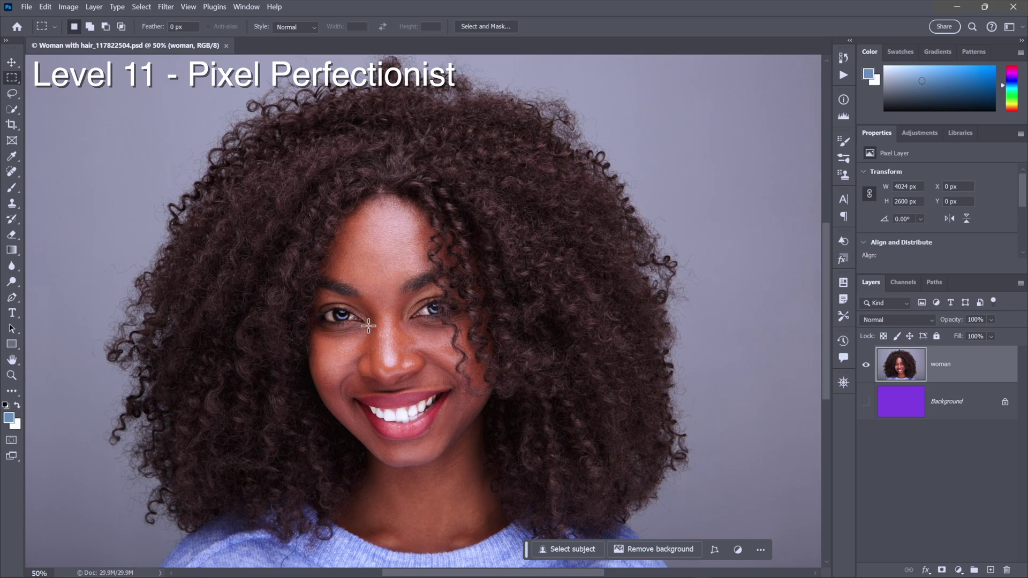
# - Sample the grey backdrop in Color Range and set Fuzziness to 80, inverted to select the woman
pyautogui.click(140, 7)
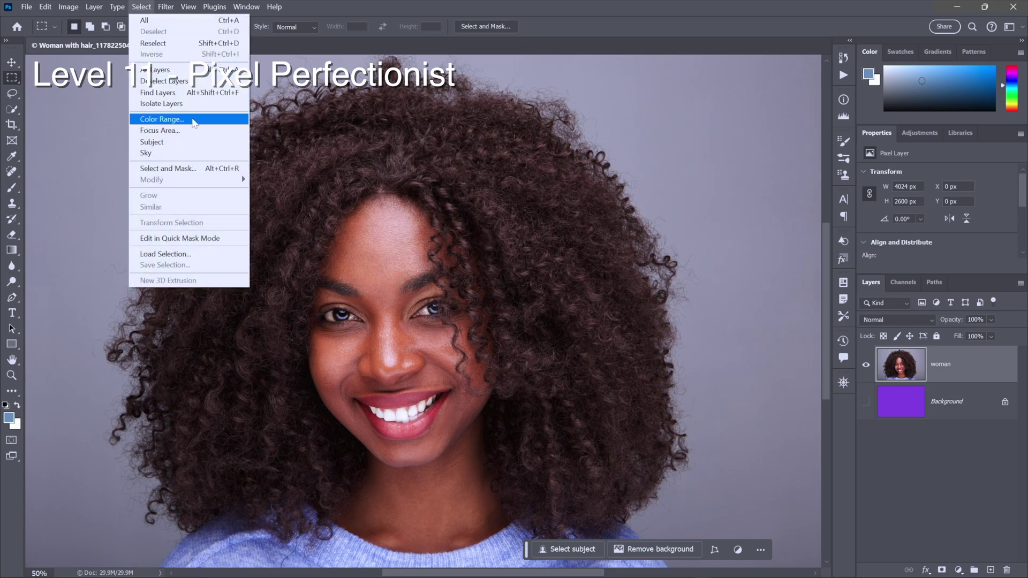
pyautogui.click(161, 118)
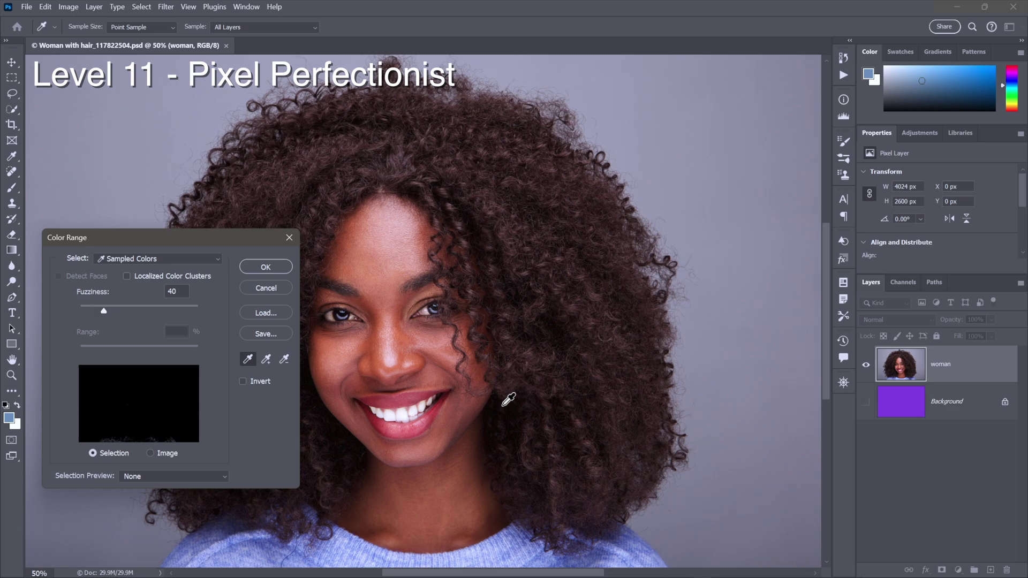
pyautogui.click(744, 354)
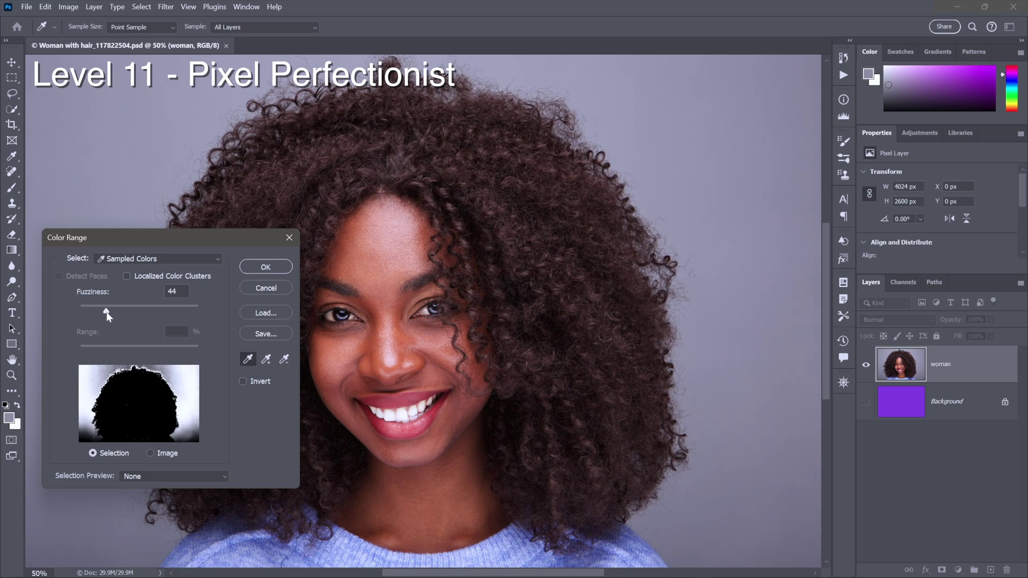
pyautogui.moveTo(153, 311); pyautogui.dragTo(155, 312)
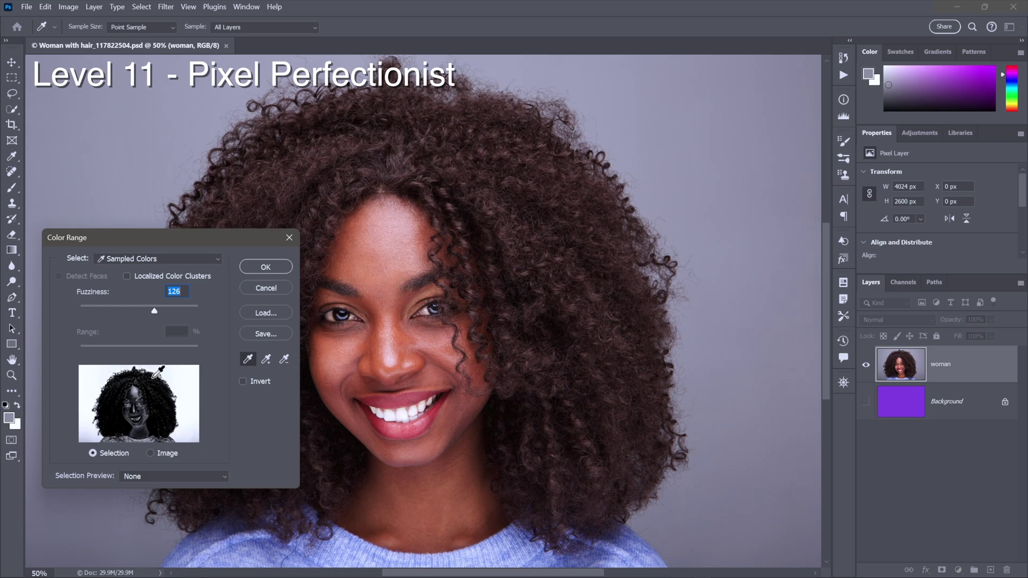
pyautogui.moveTo(156, 312); pyautogui.dragTo(92, 313)
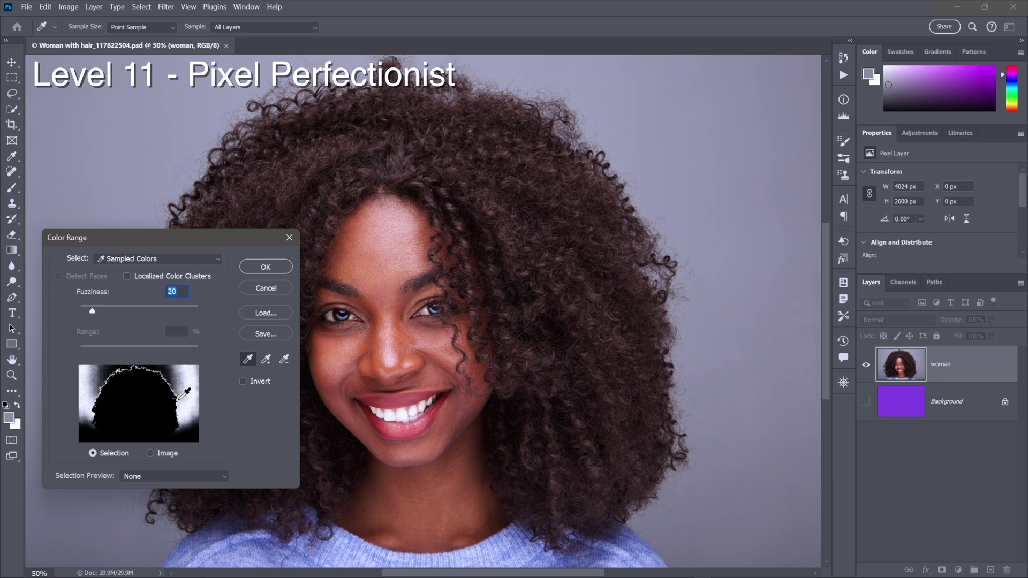
pyautogui.write('80')
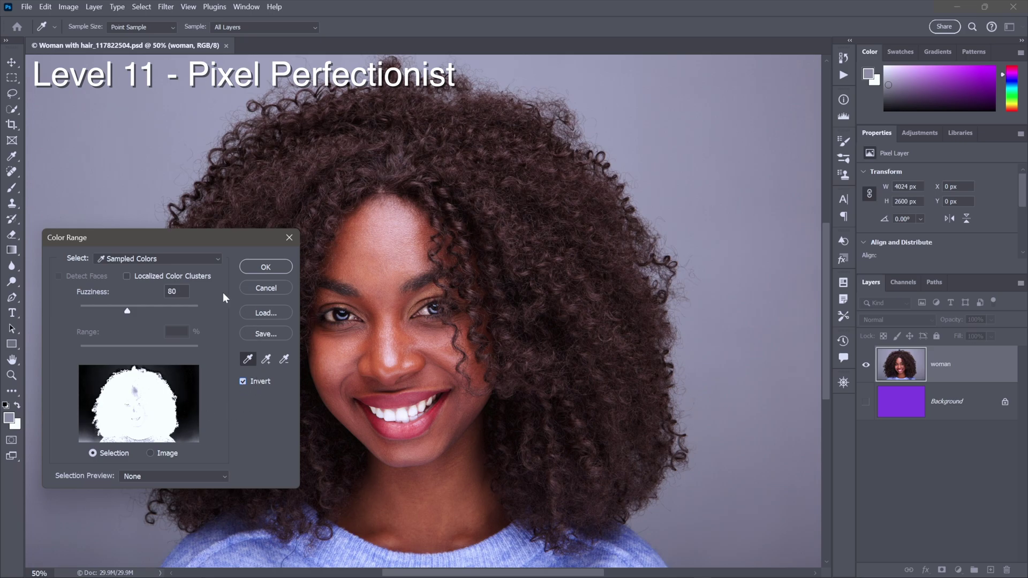
# - Mask the woman layer from the inverted colour-range selection and show the purple Background behind her
pyautogui.click(256, 267)
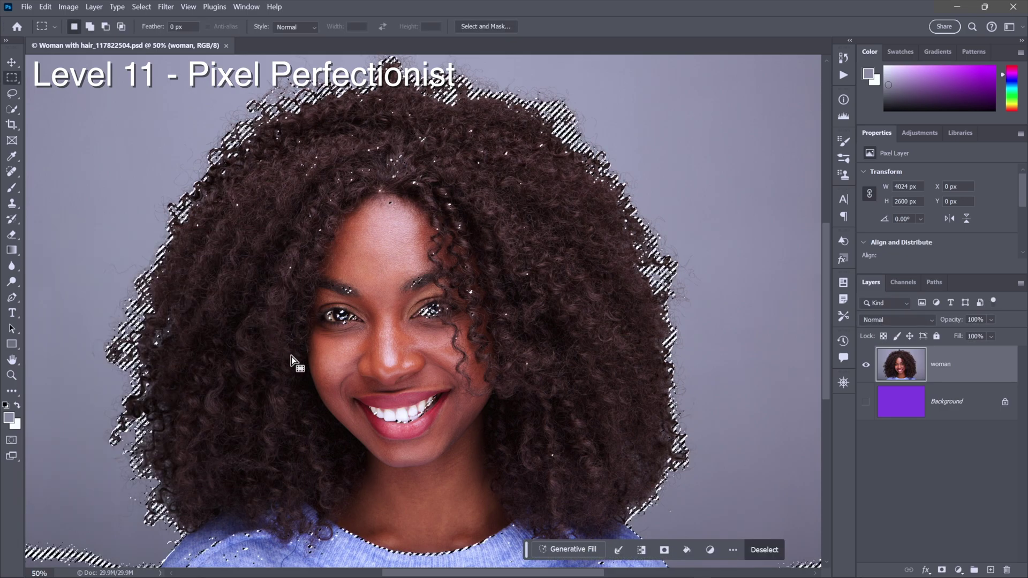
pyautogui.click(664, 549)
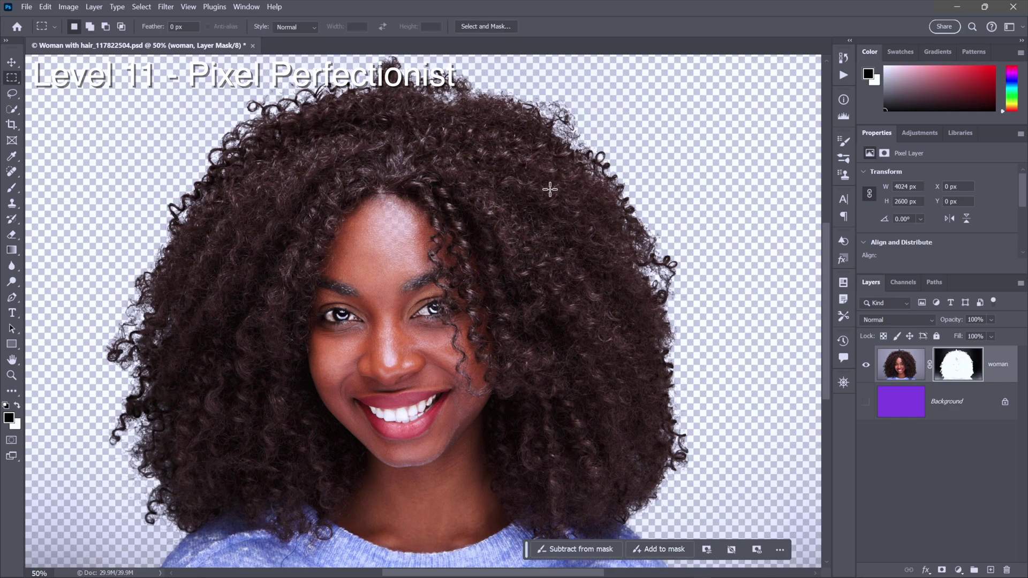
pyautogui.press('z')
pyautogui.moveTo(547, 127); pyautogui.dragTo(458, 308)
pyautogui.press('m')
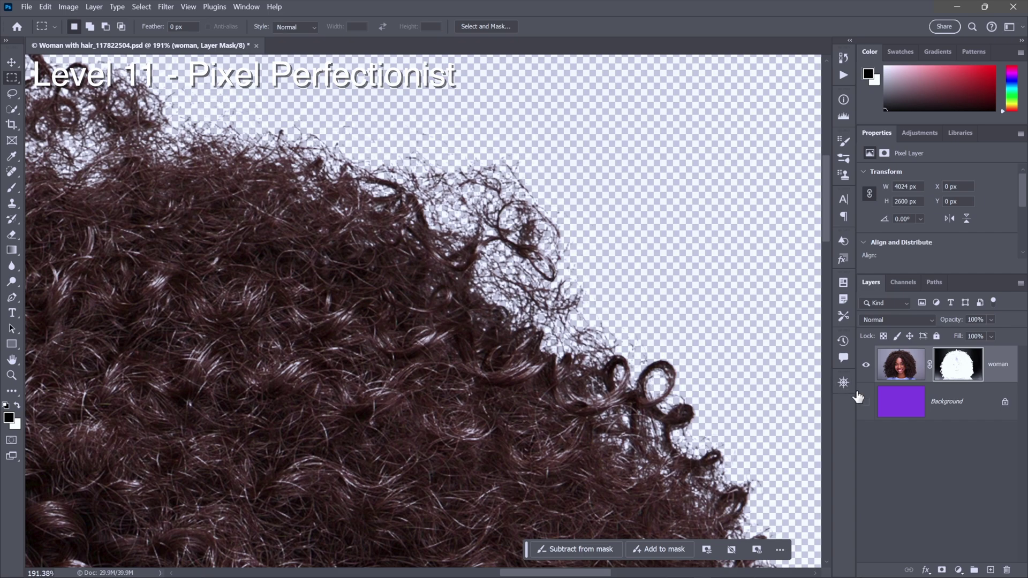
pyautogui.click(865, 404)
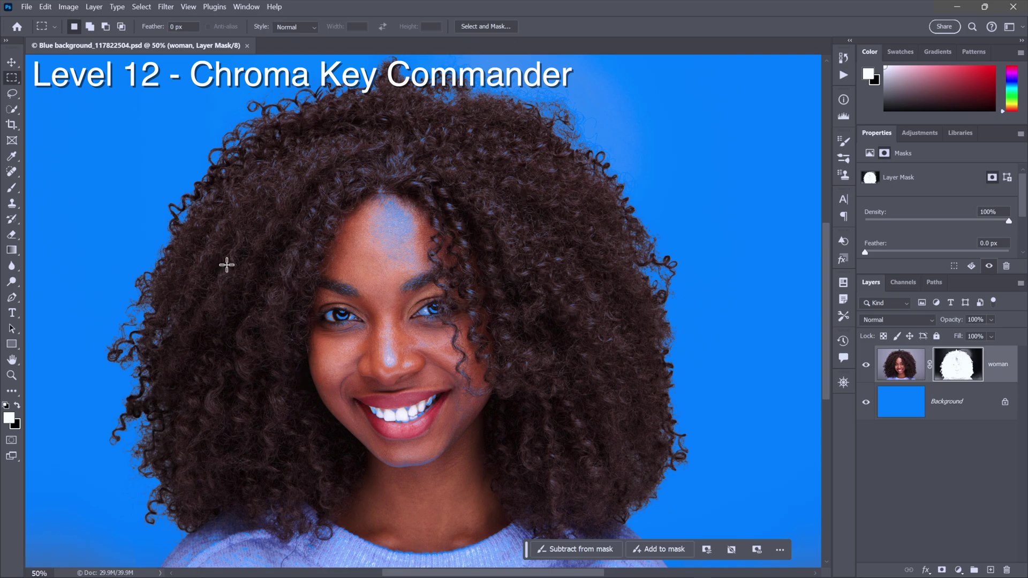
# - Brush white on the woman's mask to restore her forehead, face and the hair's right edge
pyautogui.click(12, 188)
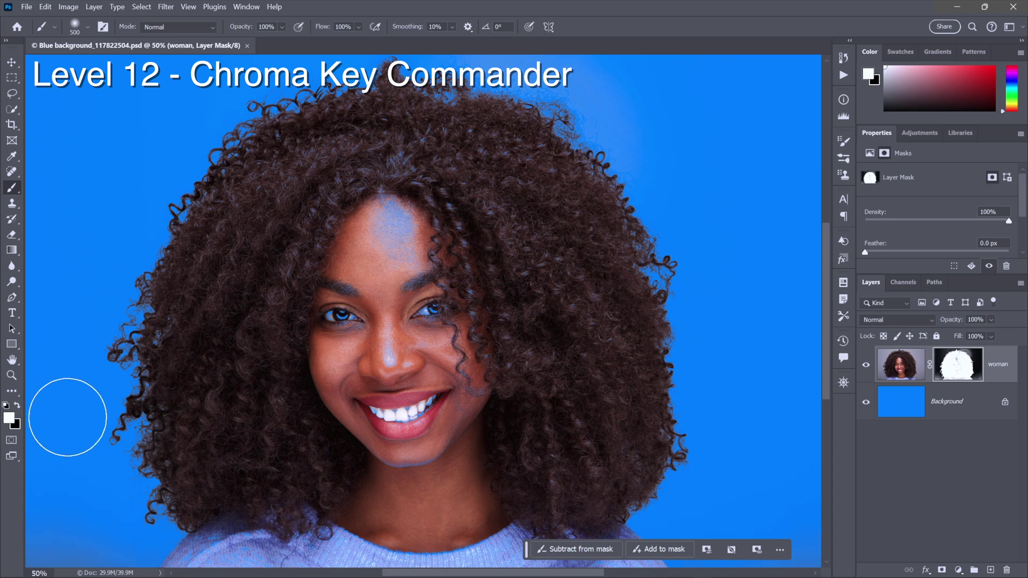
pyautogui.rightClick(223, 262)
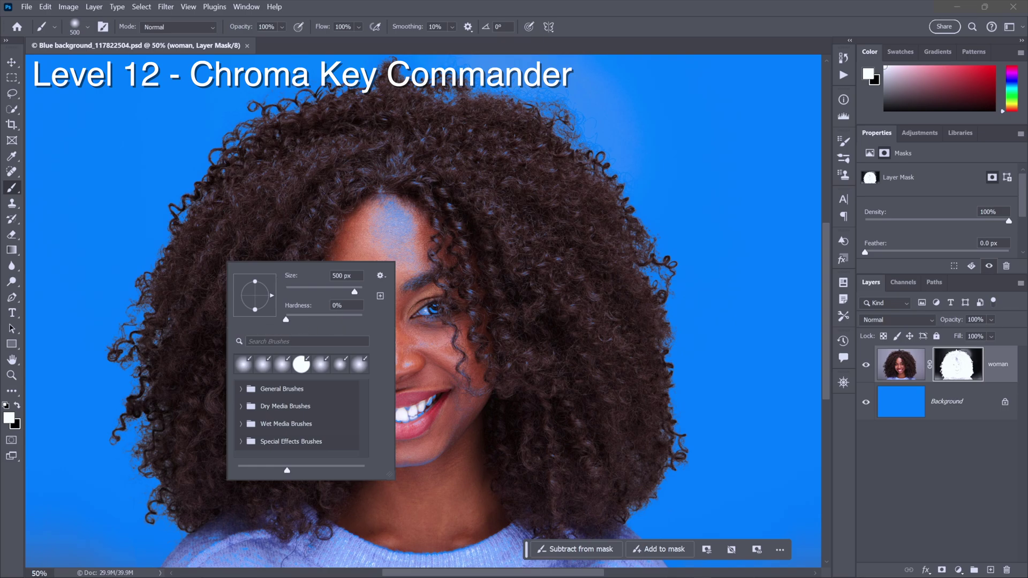
pyautogui.press('Escape')
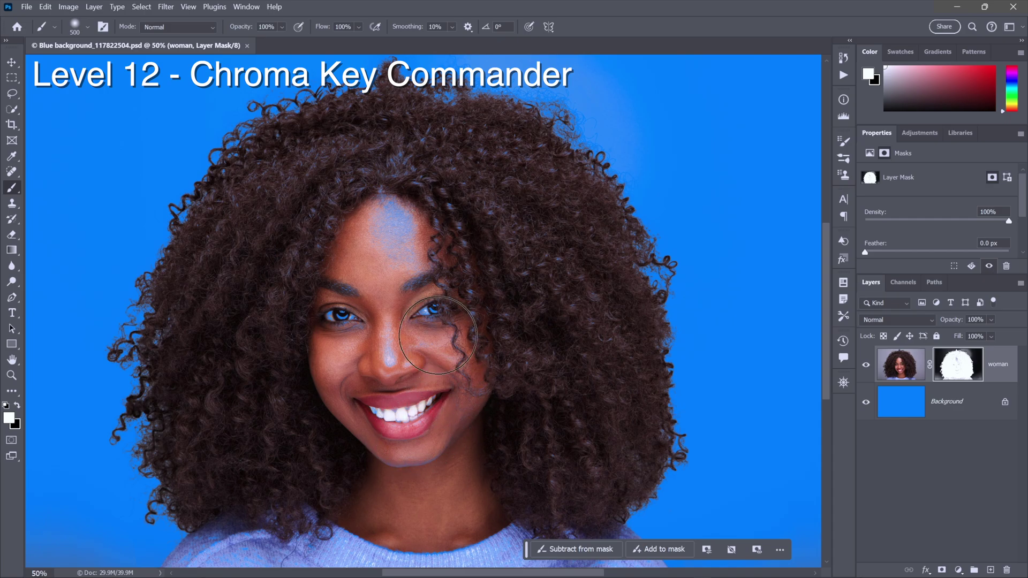
pyautogui.moveTo(423, 235); pyautogui.dragTo(375, 215)
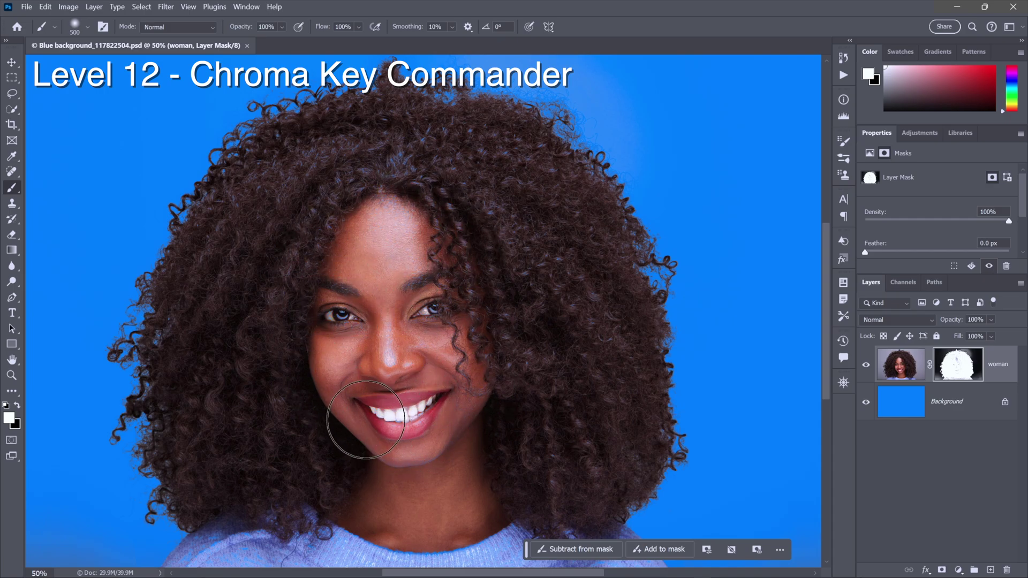
pyautogui.moveTo(366, 419)
pyautogui.mouseDown()
pyautogui.moveTo(439, 374)
pyautogui.moveTo(379, 322)
pyautogui.moveTo(407, 343)
pyautogui.mouseUp()
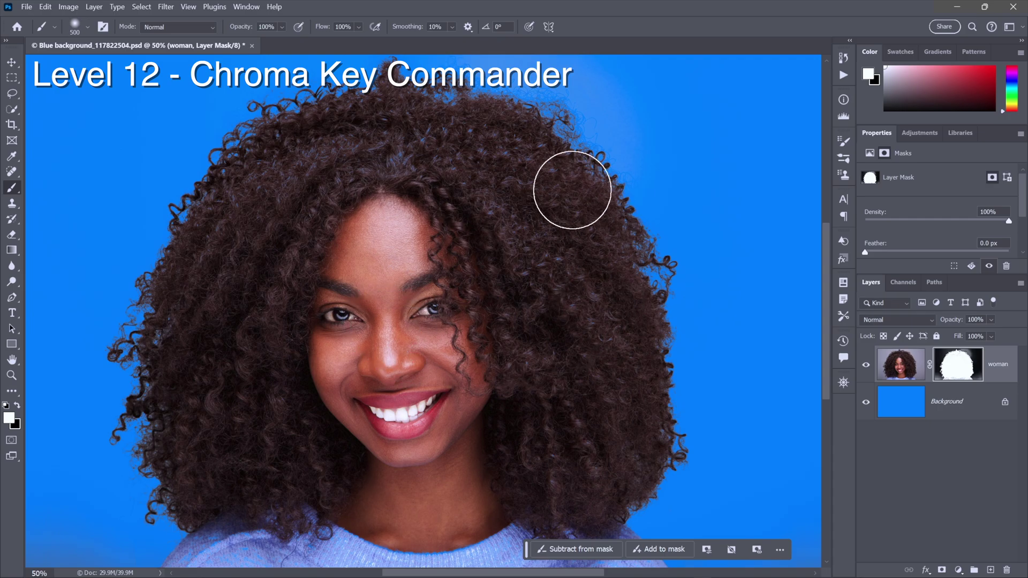
pyautogui.moveTo(596, 151)
pyautogui.mouseDown()
pyautogui.moveTo(646, 189)
pyautogui.moveTo(681, 279)
pyautogui.moveTo(687, 354)
pyautogui.moveTo(657, 462)
pyautogui.moveTo(700, 390)
pyautogui.moveTo(636, 284)
pyautogui.moveTo(647, 272)
pyautogui.moveTo(626, 220)
pyautogui.mouseUp()
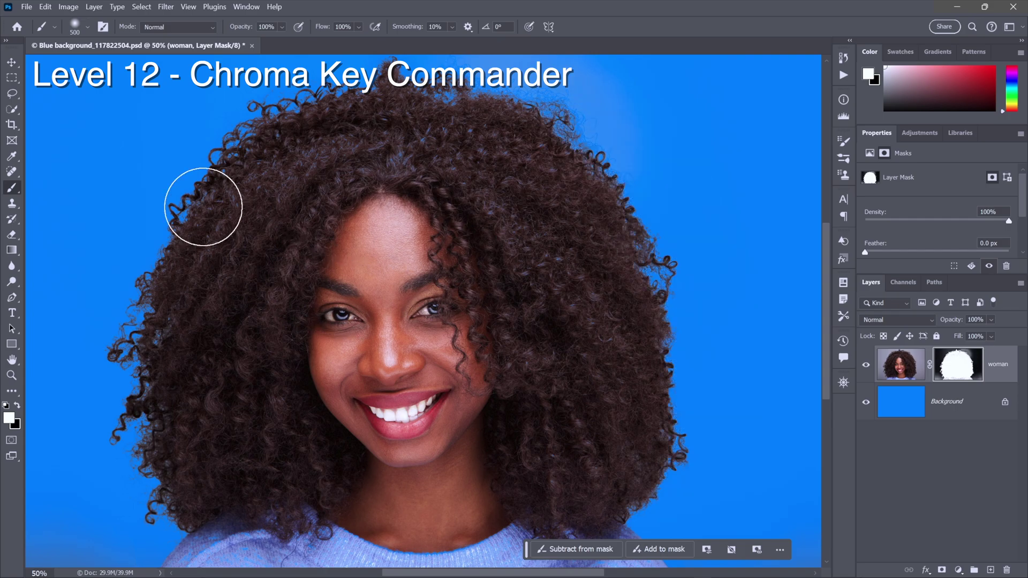
# - Set the brush to Overlay mode and paint over the upper hair on the mask at 100%
pyautogui.click(179, 30)
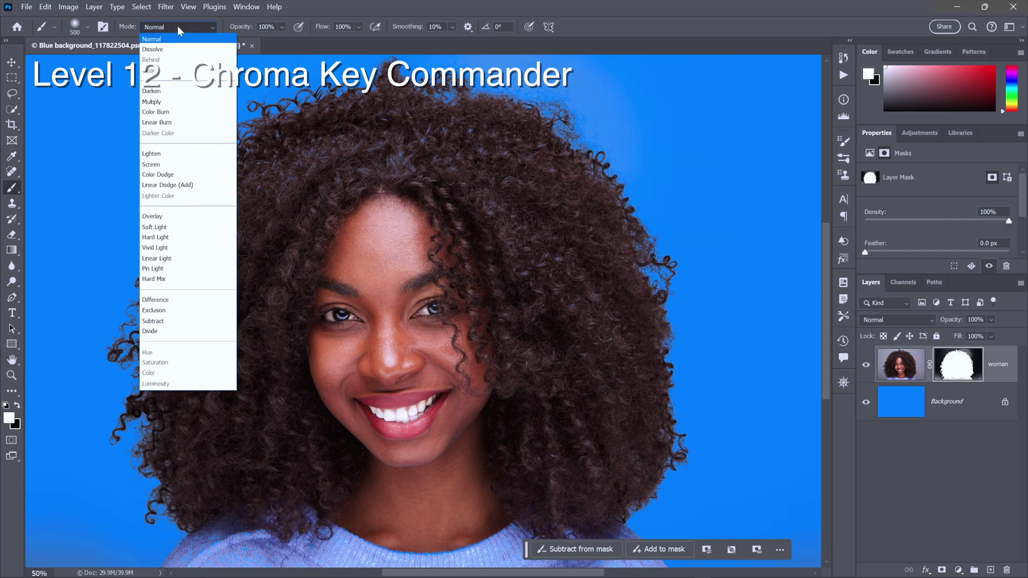
pyautogui.click(193, 216)
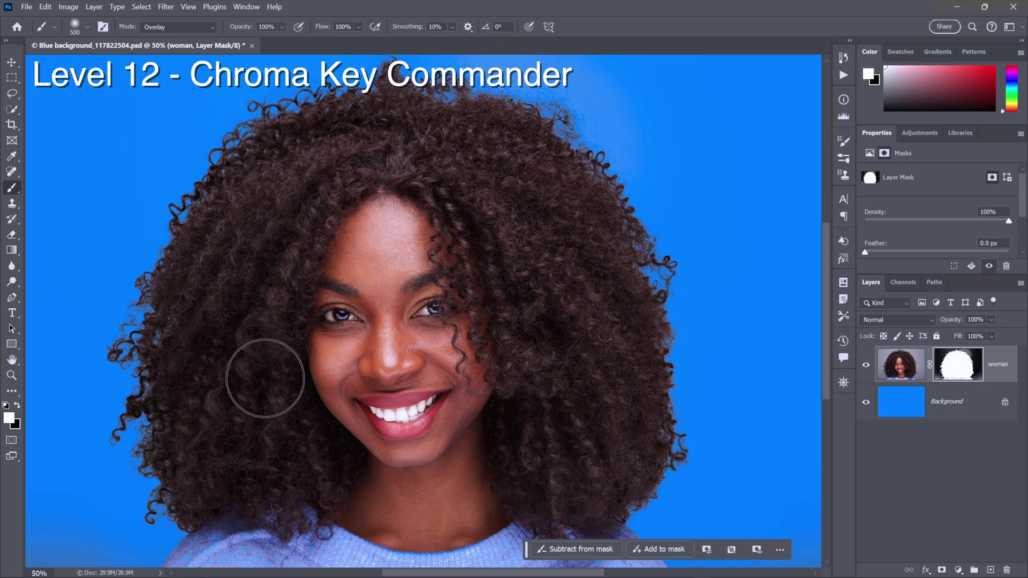
pyautogui.hotkey('ctrl', '1')
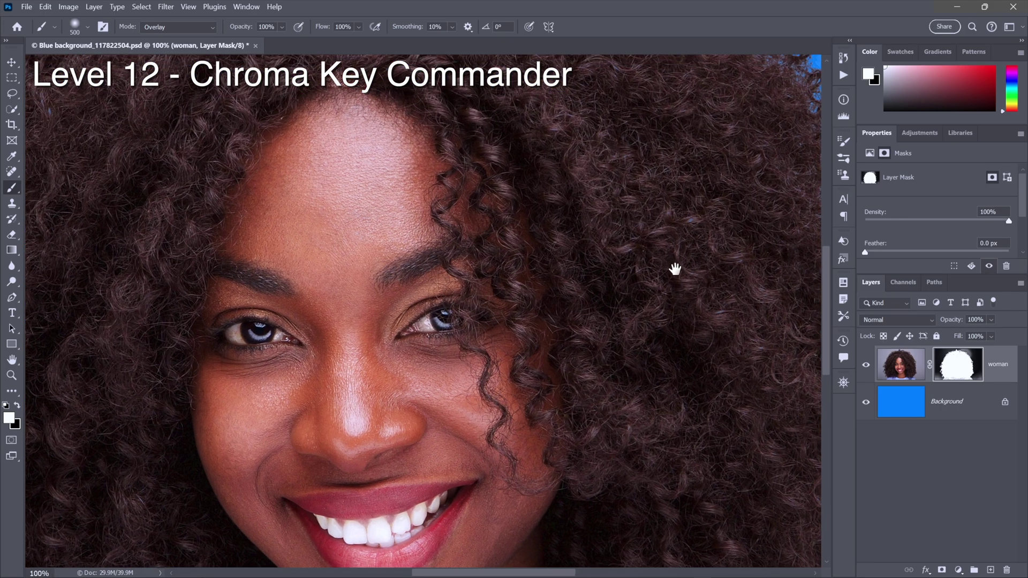
pyautogui.moveTo(672, 271)
pyautogui.mouseDown()
pyautogui.moveTo(553, 360)
pyautogui.moveTo(542, 355)
pyautogui.mouseUp()
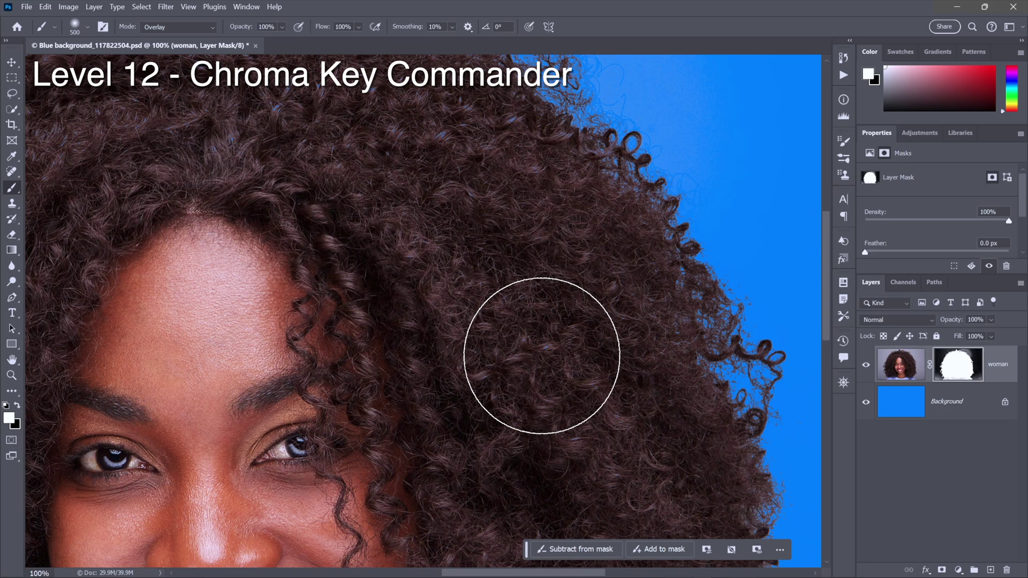
pyautogui.moveTo(229, 172); pyautogui.dragTo(537, 255)
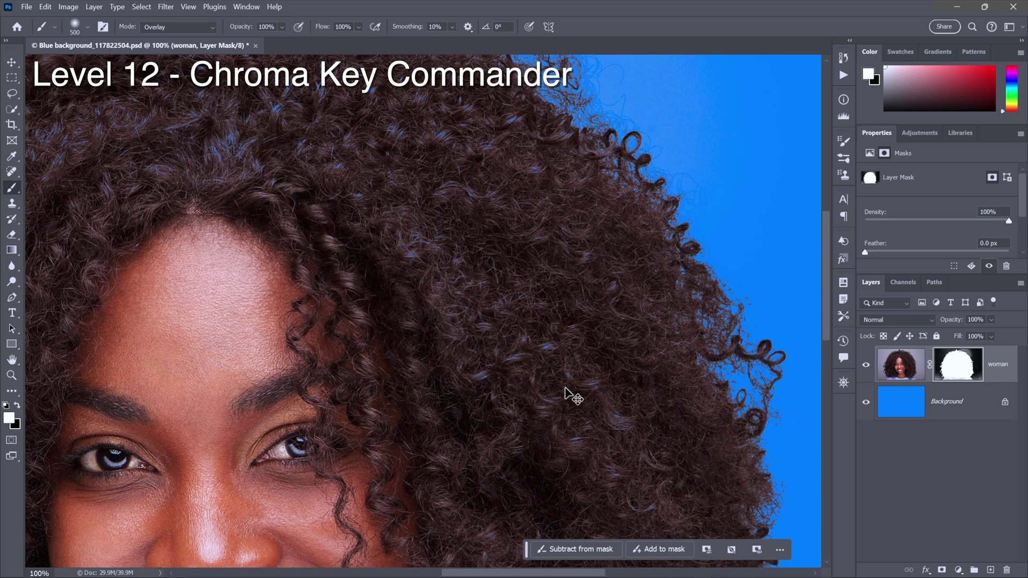
# - Zoom to 200% on the top edge of the hair, ready to keep brushing
pyautogui.moveTo(358, 166)
pyautogui.mouseDown()
pyautogui.moveTo(376, 253)
pyautogui.moveTo(424, 332)
pyautogui.mouseUp()
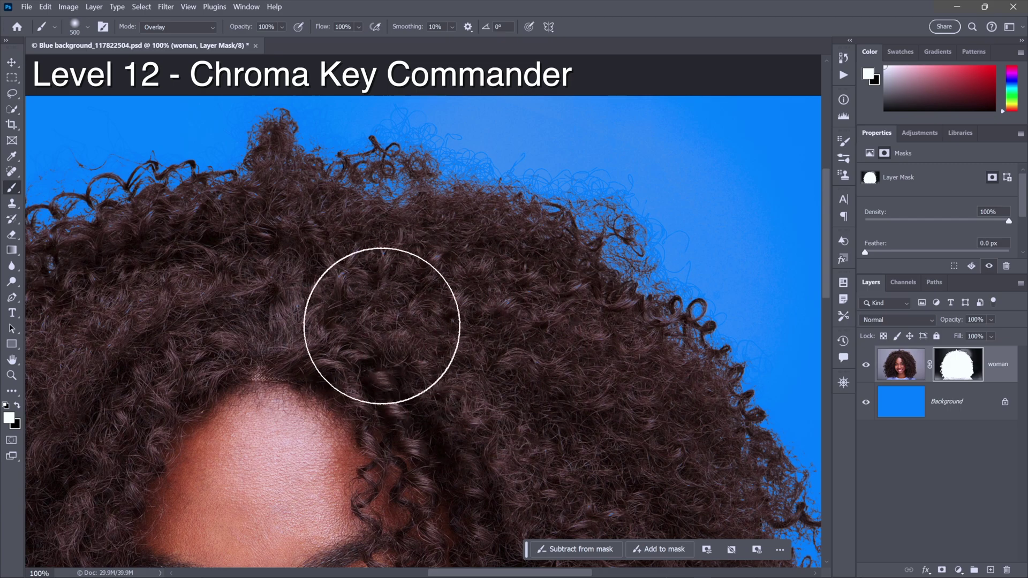
pyautogui.press('z')
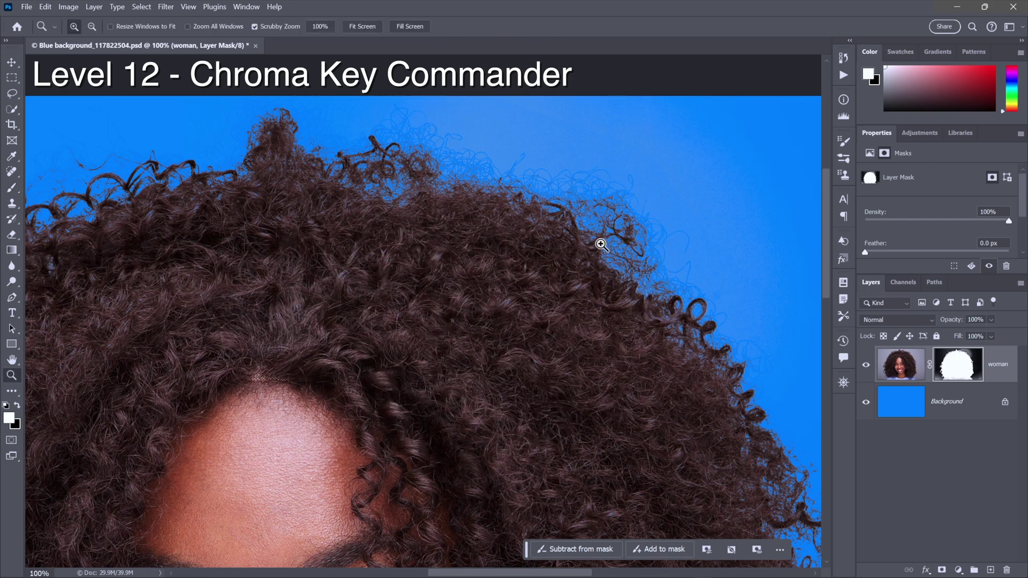
pyautogui.click(601, 244)
pyautogui.press('b')
pyautogui.moveTo(600, 241)
pyautogui.mouseDown()
pyautogui.moveTo(620, 307)
pyautogui.moveTo(619, 357)
pyautogui.mouseUp()
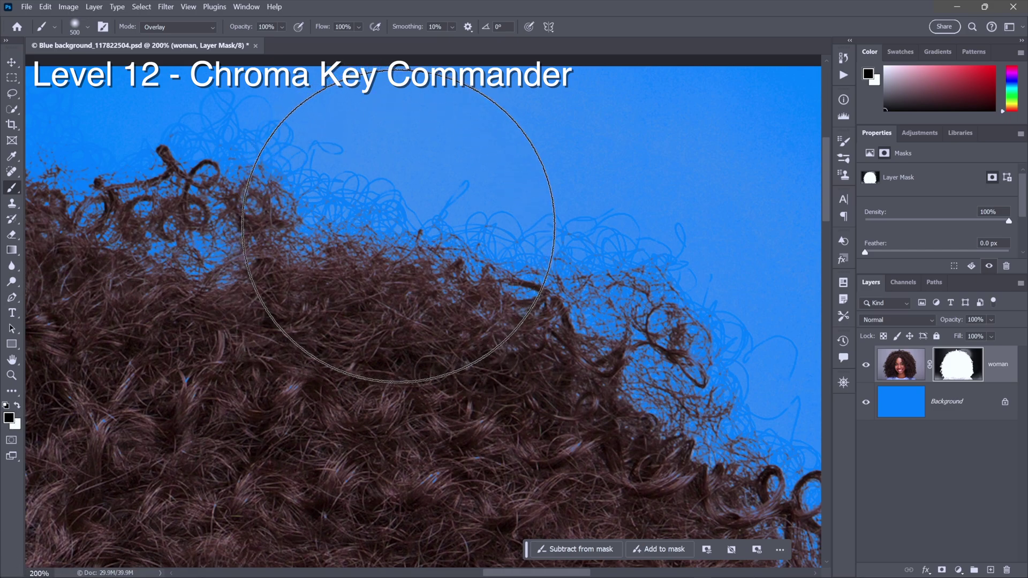
# - Set the brush to size 300 in Soft Light mode and paint away the blue stray strands
pyautogui.press('[')
pyautogui.press('[')
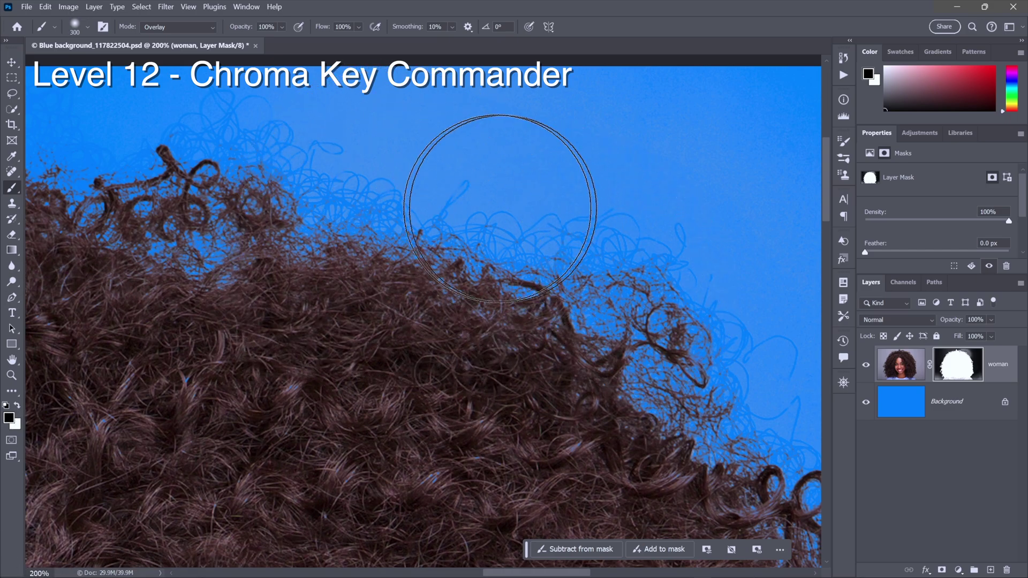
pyautogui.click(181, 29)
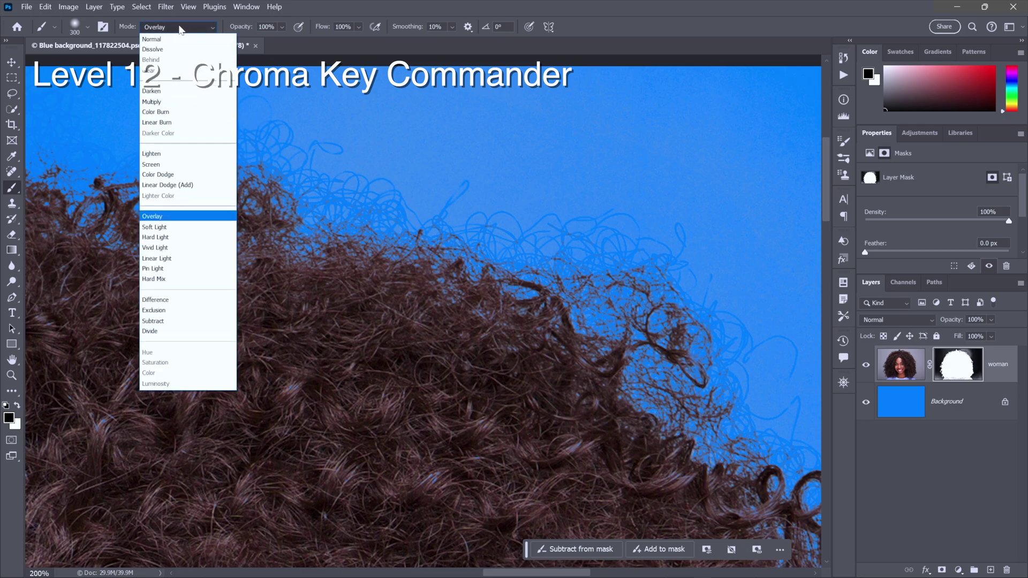
pyautogui.click(182, 228)
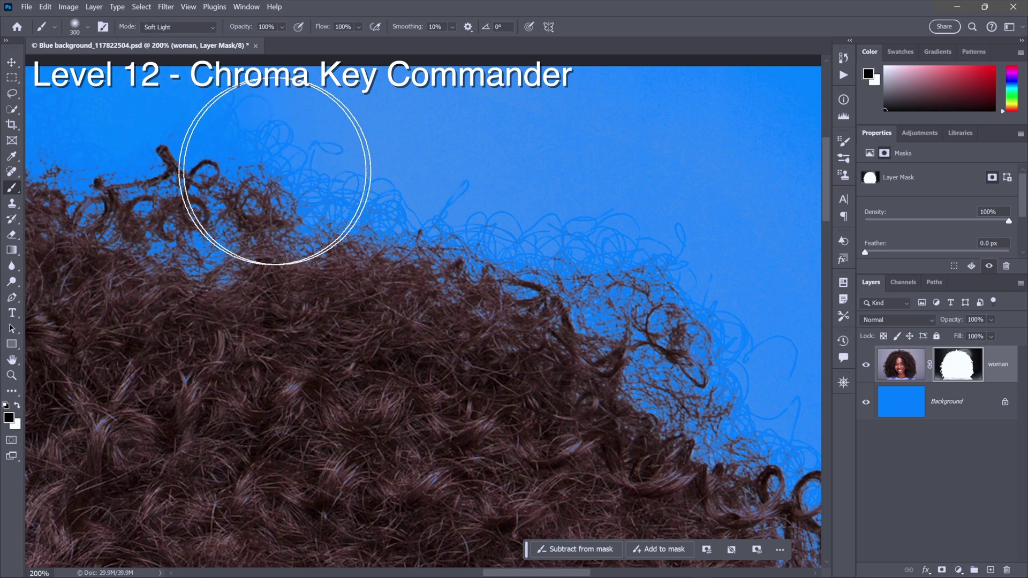
pyautogui.moveTo(372, 182)
pyautogui.mouseDown()
pyautogui.moveTo(496, 208)
pyautogui.moveTo(540, 244)
pyautogui.moveTo(670, 279)
pyautogui.moveTo(760, 365)
pyautogui.moveTo(766, 402)
pyautogui.moveTo(798, 443)
pyautogui.moveTo(758, 424)
pyautogui.mouseUp()
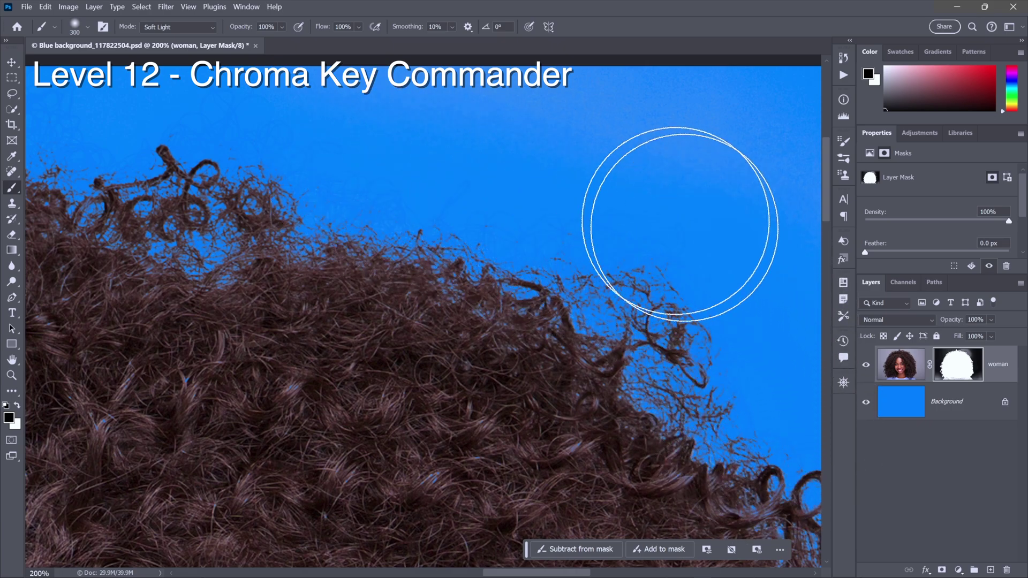
pyautogui.moveTo(375, 175)
pyautogui.mouseDown()
pyautogui.moveTo(261, 148)
pyautogui.moveTo(287, 153)
pyautogui.moveTo(204, 171)
pyautogui.moveTo(96, 172)
pyautogui.mouseUp()
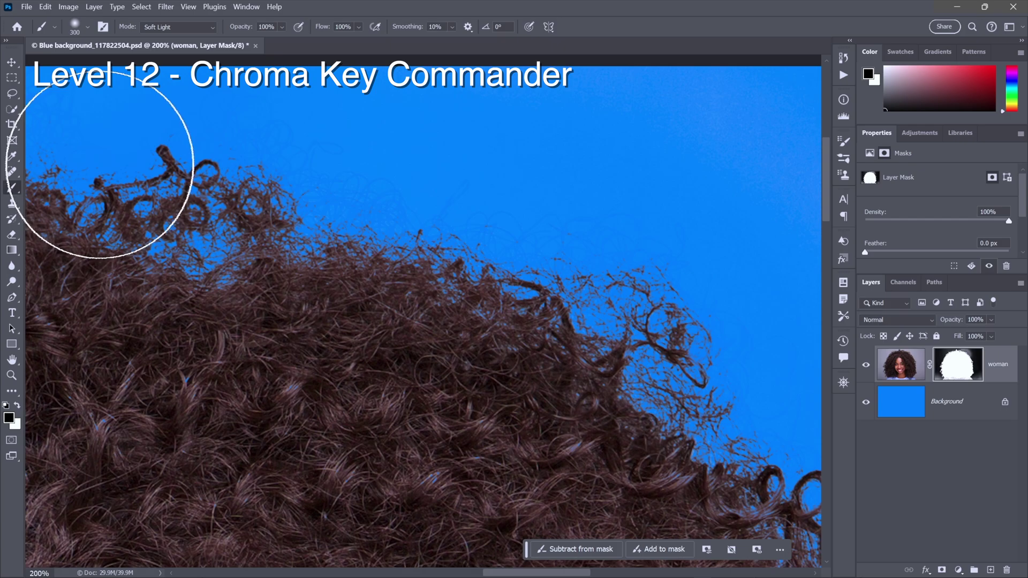
pyautogui.moveTo(403, 181)
pyautogui.mouseDown()
pyautogui.moveTo(633, 229)
pyautogui.moveTo(769, 333)
pyautogui.moveTo(764, 314)
pyautogui.mouseUp()
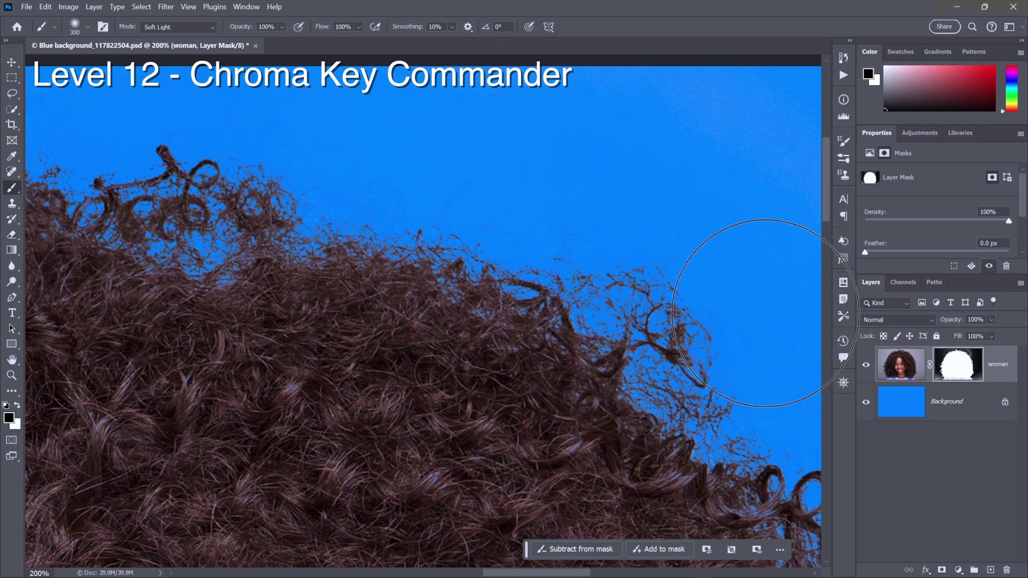
# - Zoom out to check the whole hairline, toggling between the layer pixels and its mask
pyautogui.hotkey('ctrl', '-')
pyautogui.hotkey('ctrl', '-')
pyautogui.hotkey('ctrl', '-')
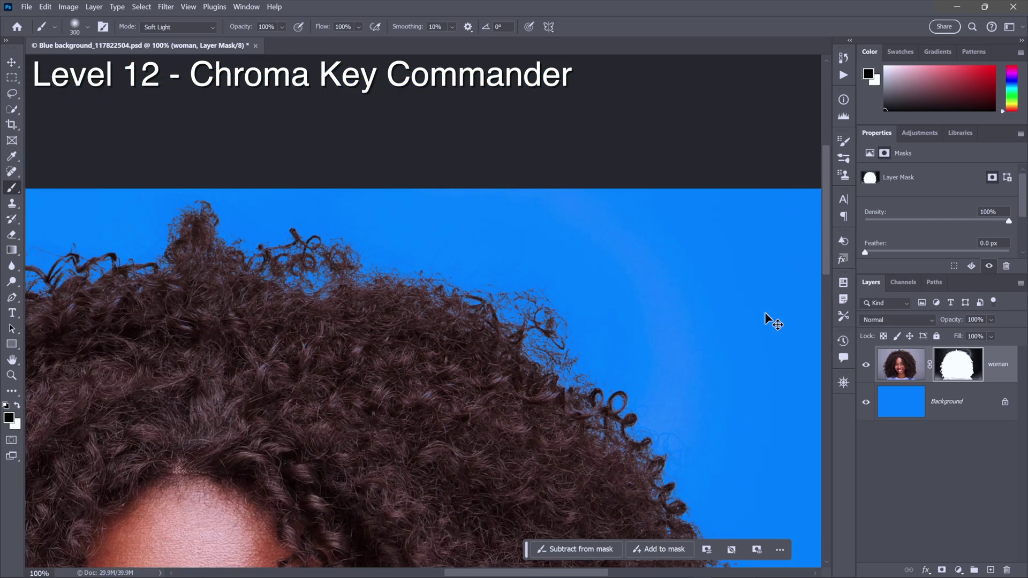
pyautogui.scroll(-5, 749, 311)
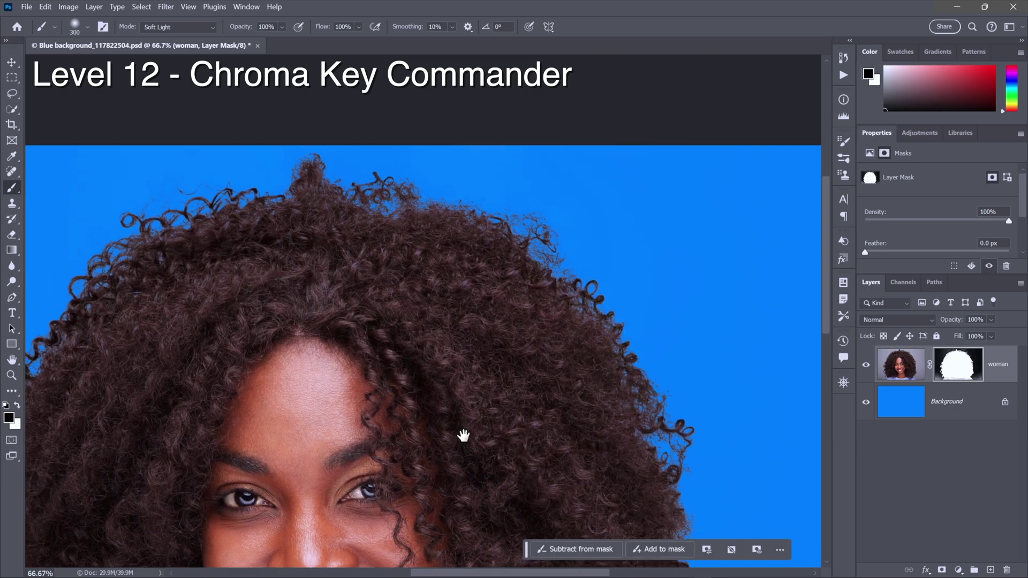
pyautogui.moveTo(463, 435)
pyautogui.mouseDown()
pyautogui.moveTo(482, 337)
pyautogui.moveTo(464, 306)
pyautogui.moveTo(513, 307)
pyautogui.moveTo(519, 344)
pyautogui.mouseUp()
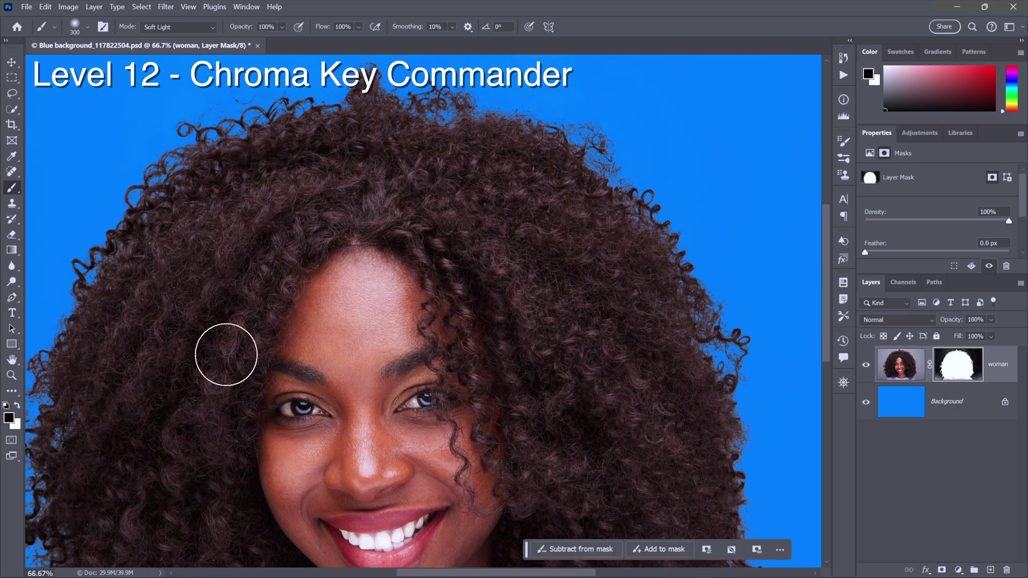
pyautogui.press('F2')
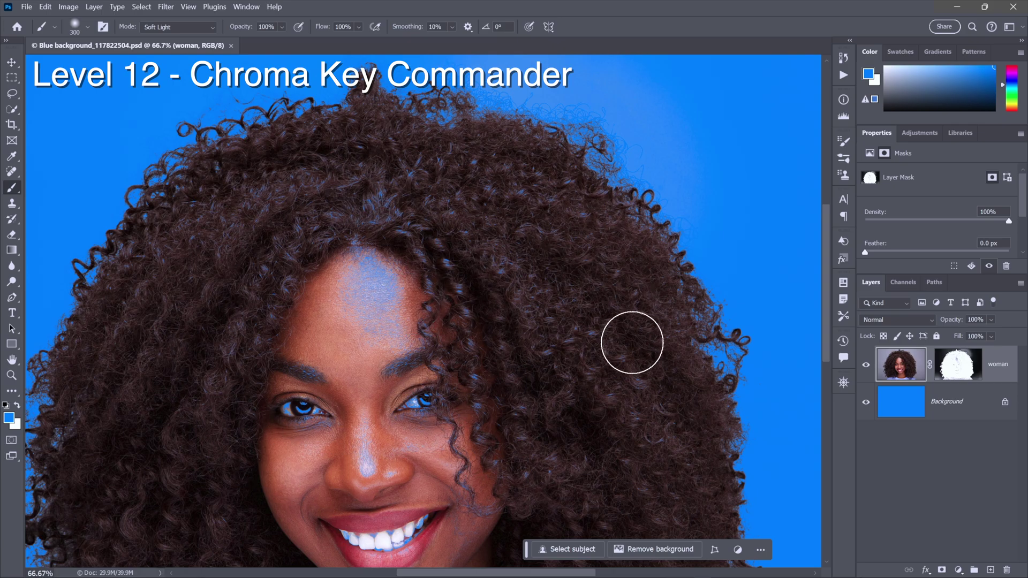
pyautogui.press('F3')
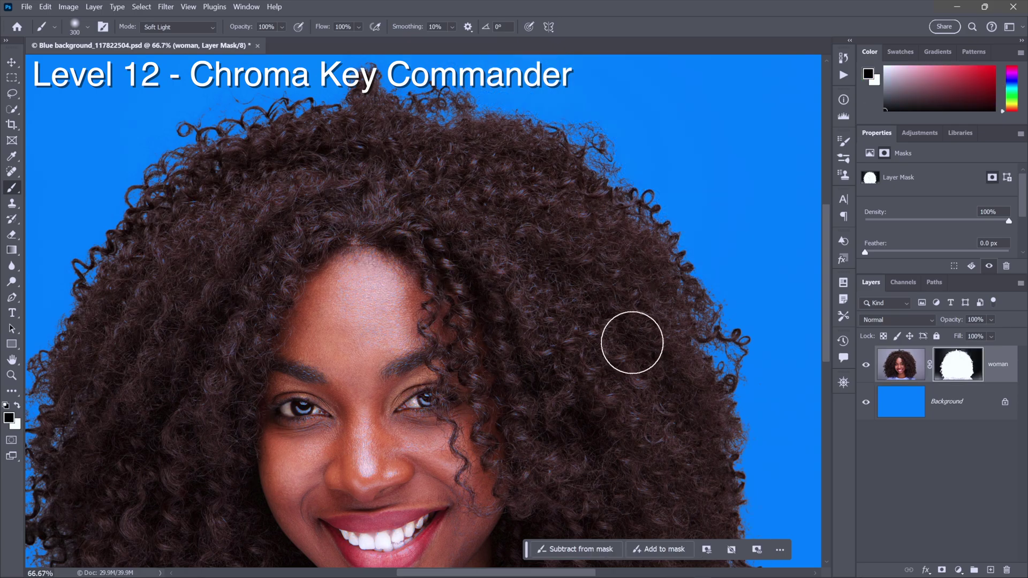
# - Select the lone tree with the Object Selection tool and mask its layer to it
pyautogui.click(189, 25)
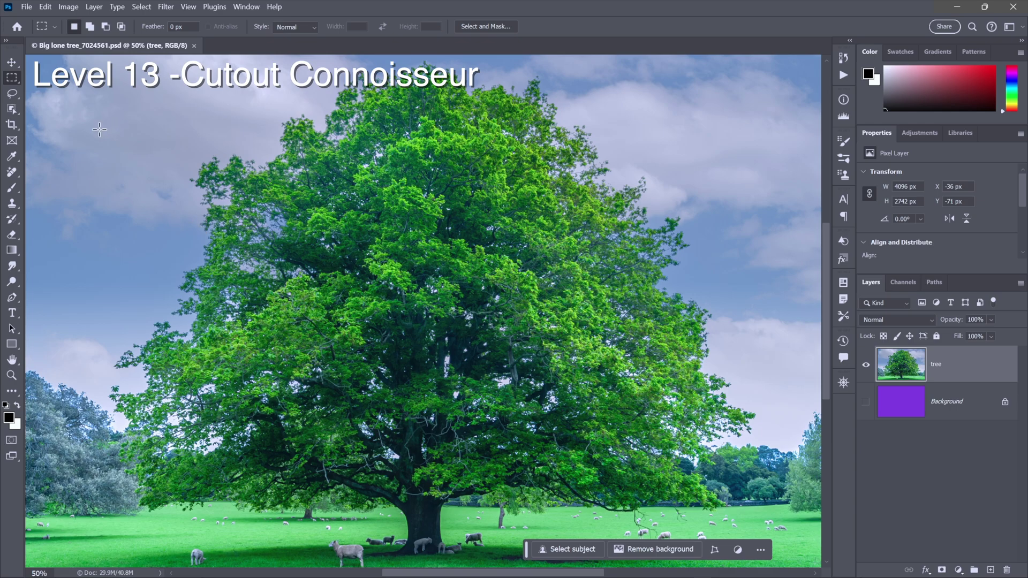
pyautogui.click(12, 109)
pyautogui.rightClick(12, 110)
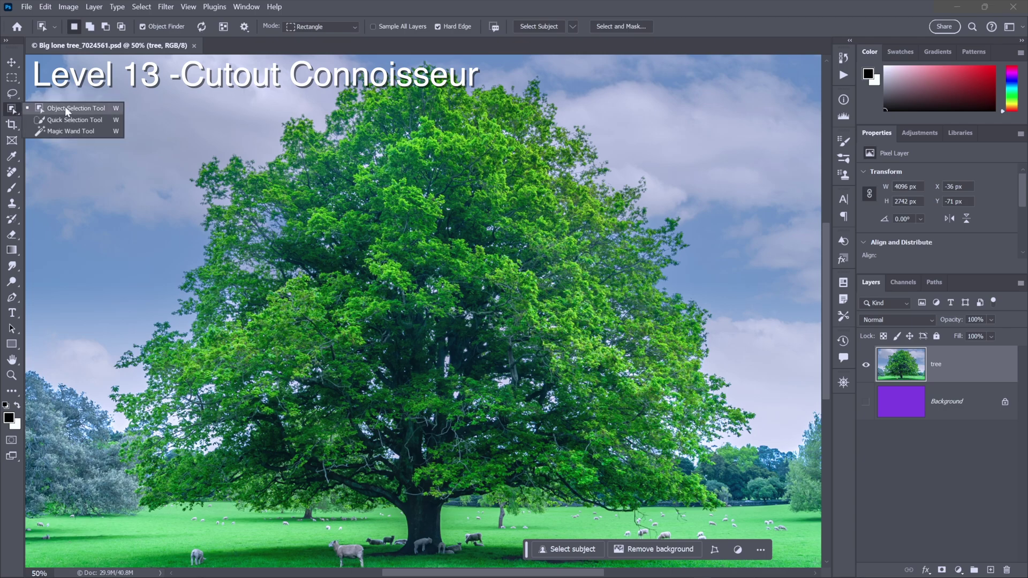
pyautogui.click(66, 107)
pyautogui.click(421, 272)
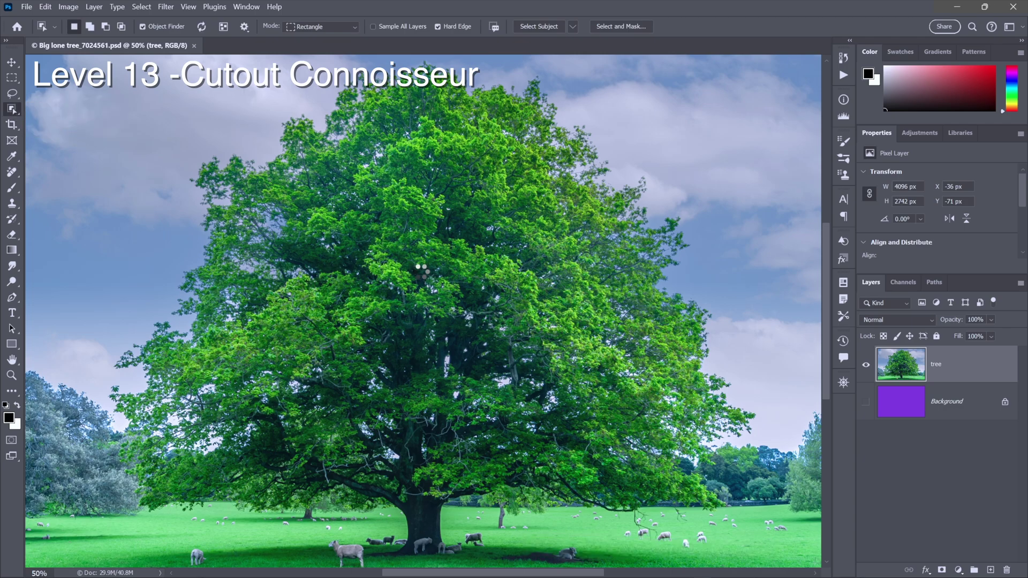
pyautogui.click(618, 447)
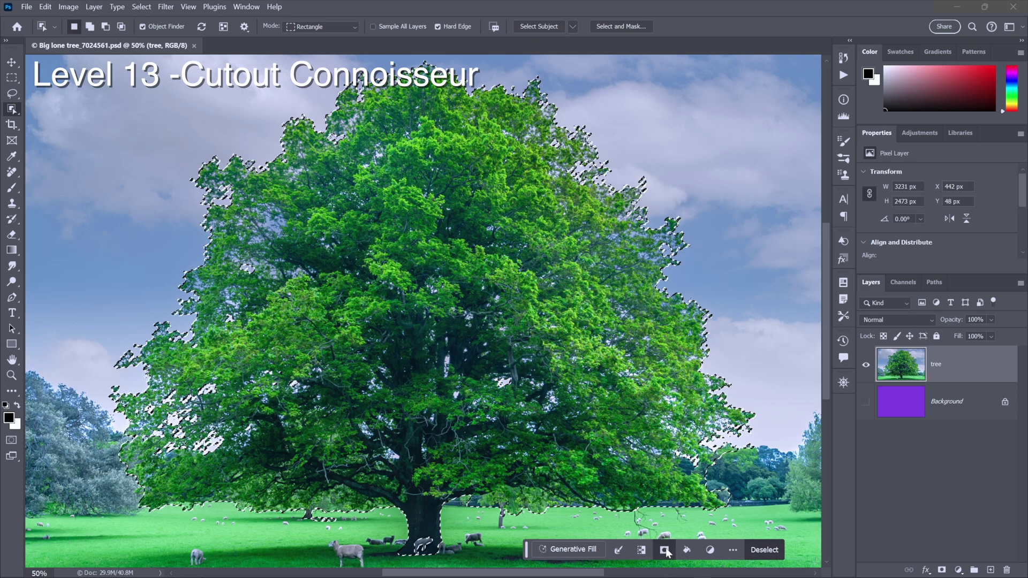
pyautogui.click(665, 549)
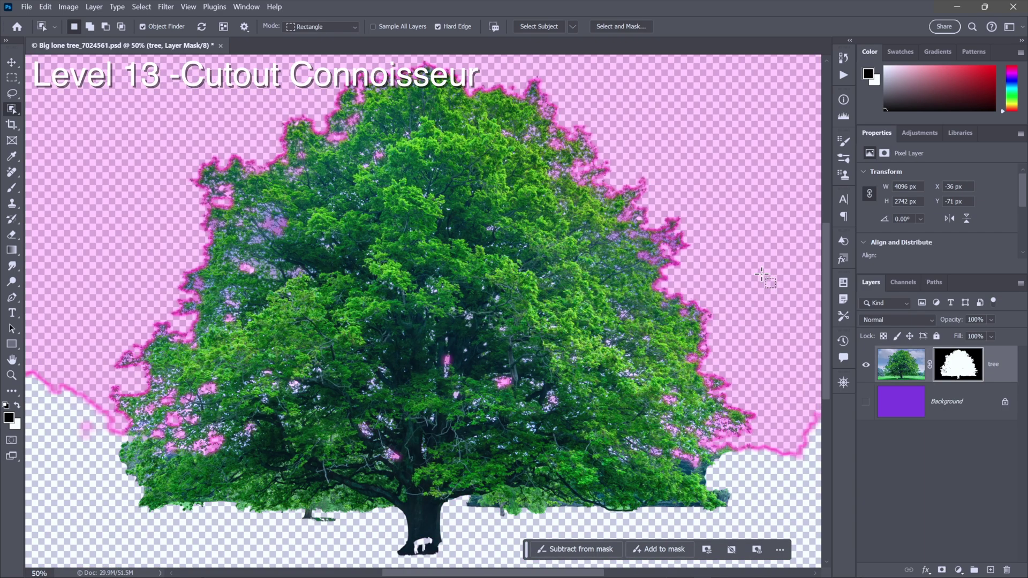
# - Show the purple Background behind the tree and open the Select menu
pyautogui.press('m')
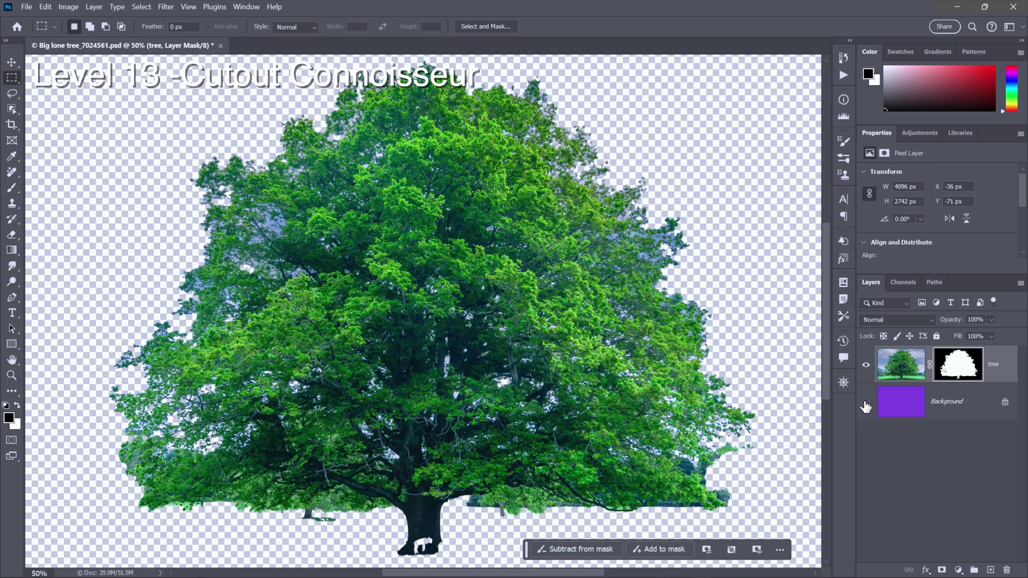
pyautogui.click(866, 401)
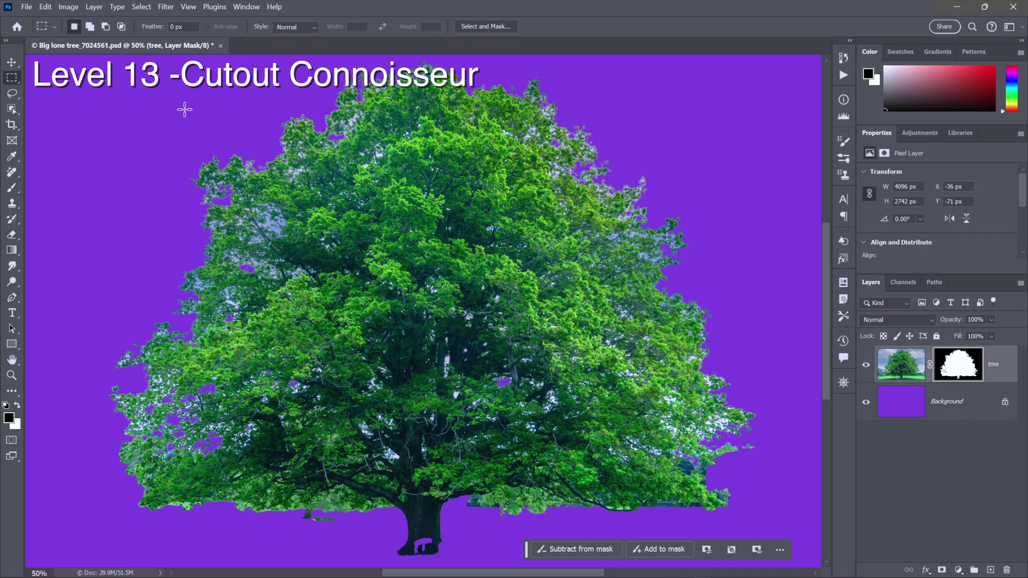
pyautogui.click(141, 7)
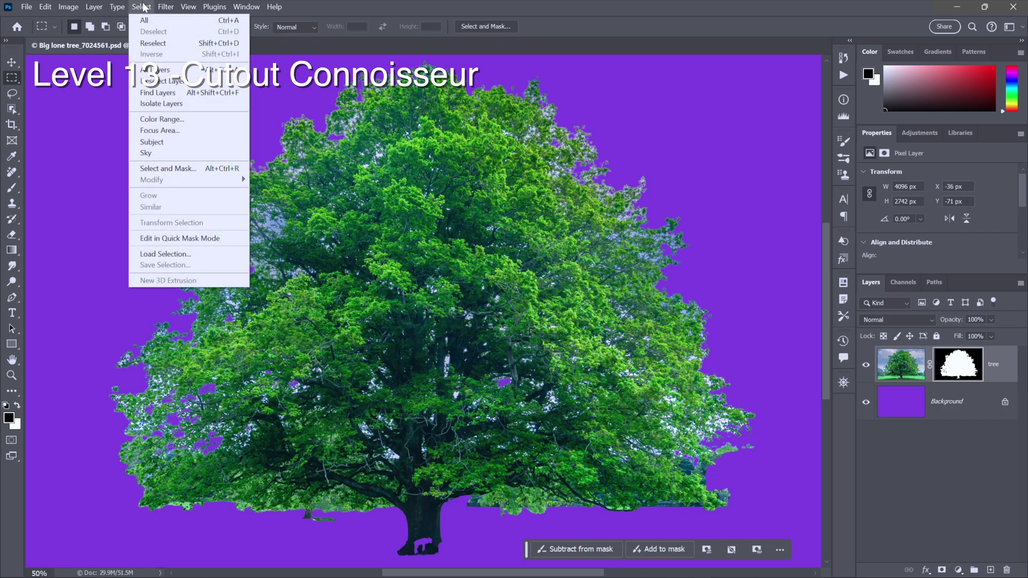
# - Refine the tree mask with a 100 px Smart Radius edge detection, then zoom in on the treetop
pyautogui.click(194, 169)
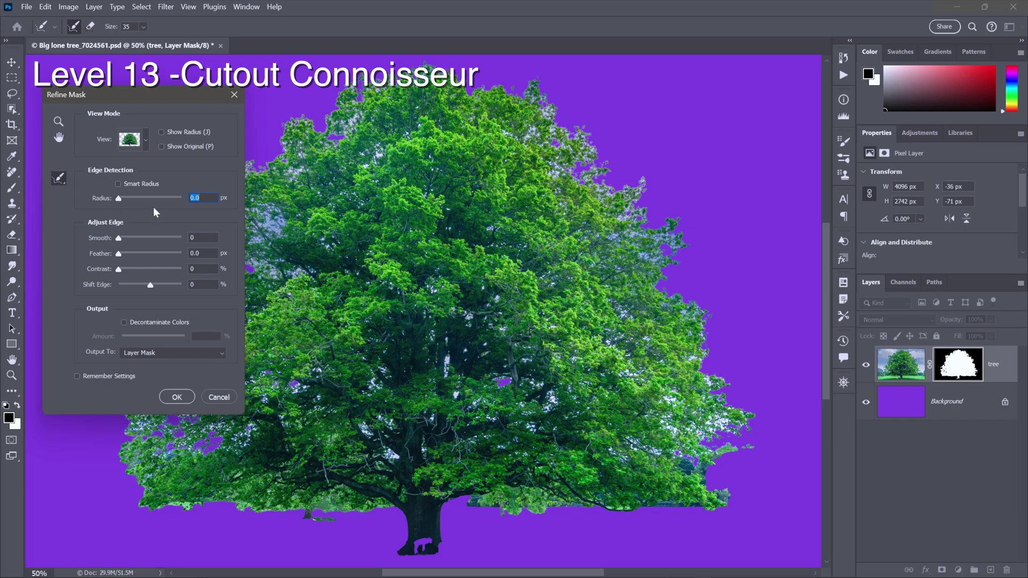
pyautogui.write('50')
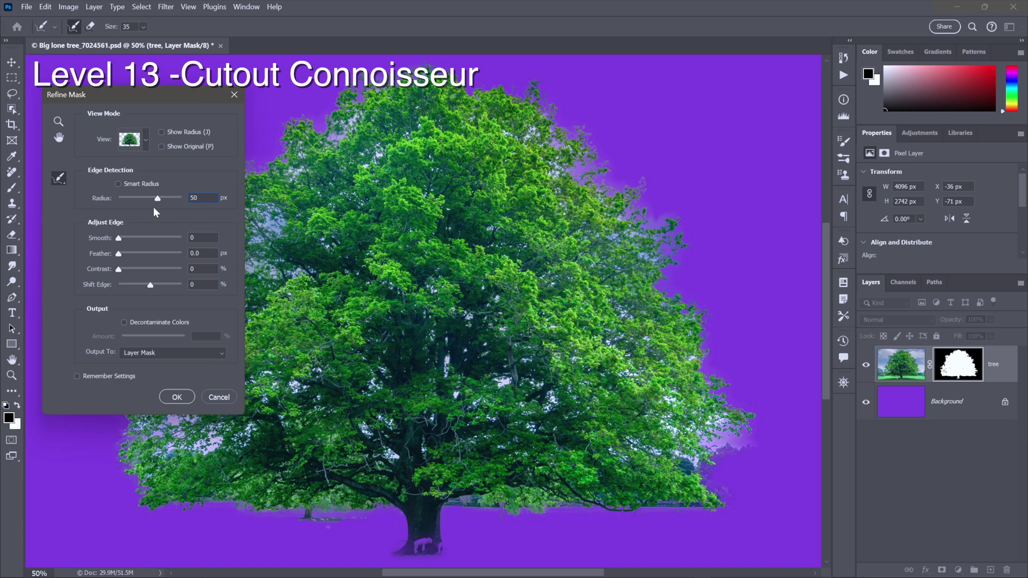
pyautogui.click(161, 131)
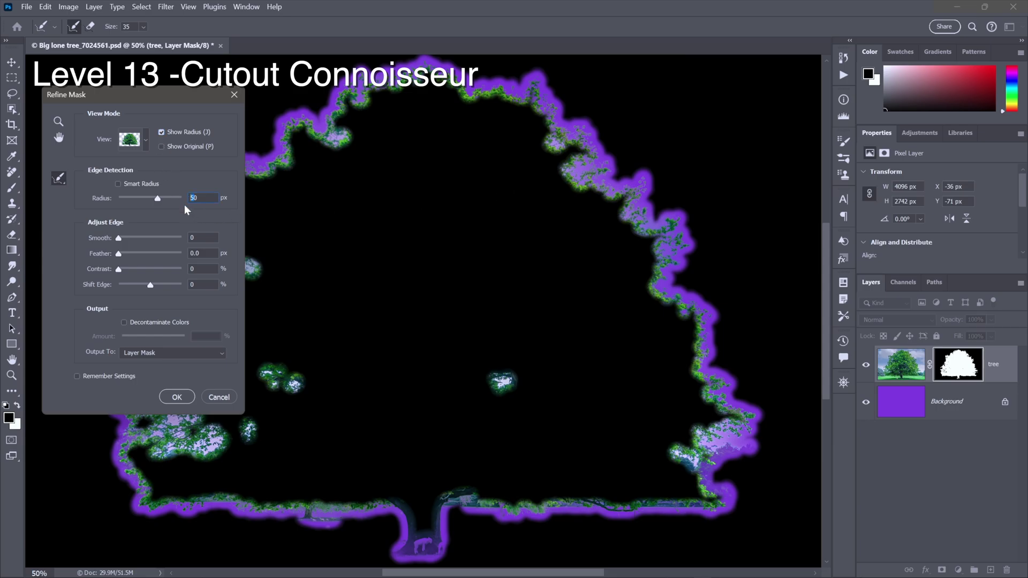
pyautogui.write('100')
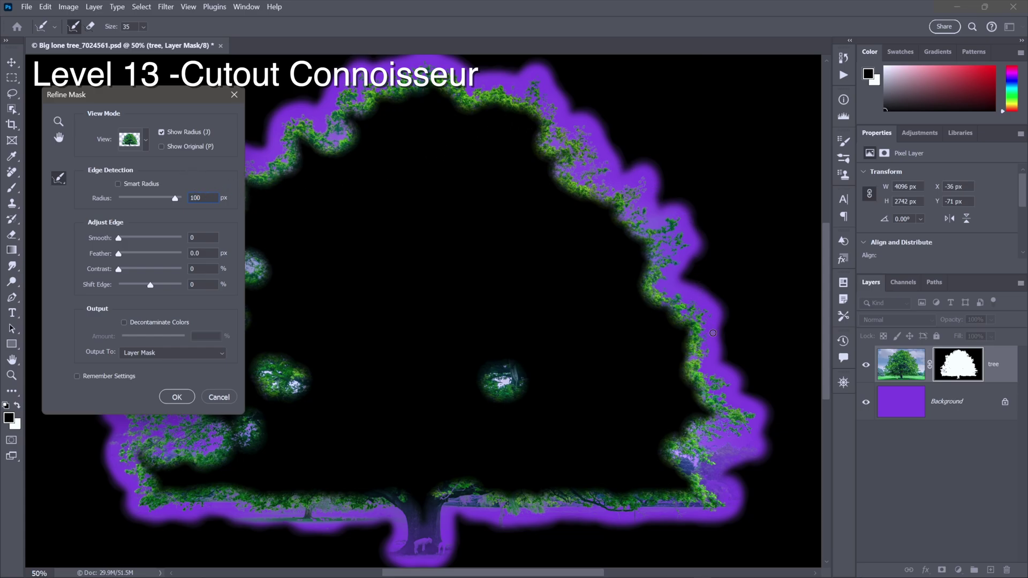
pyautogui.click(118, 185)
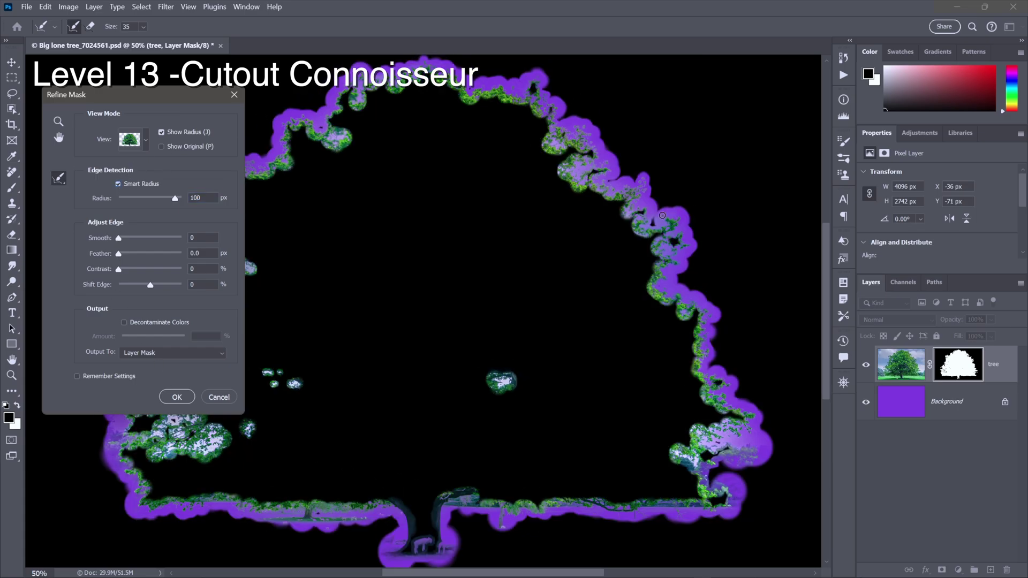
pyautogui.click(162, 132)
pyautogui.click(177, 398)
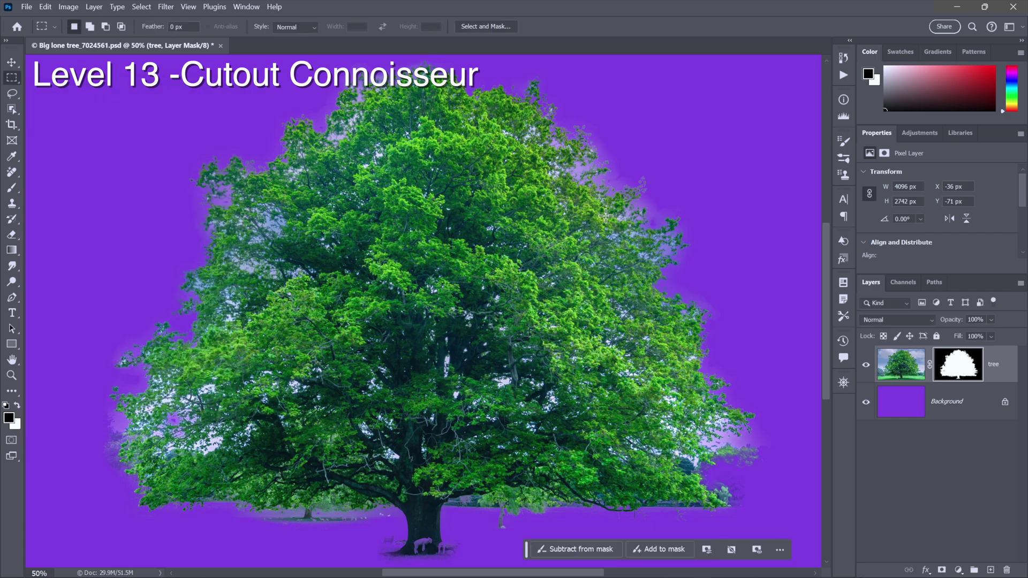
pyautogui.press('z')
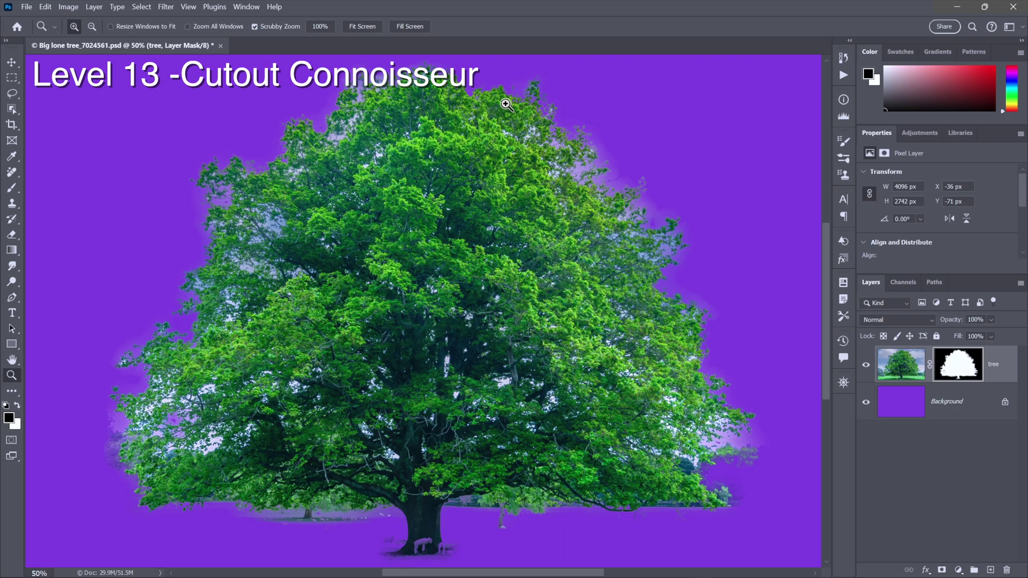
pyautogui.moveTo(506, 105); pyautogui.dragTo(428, 287)
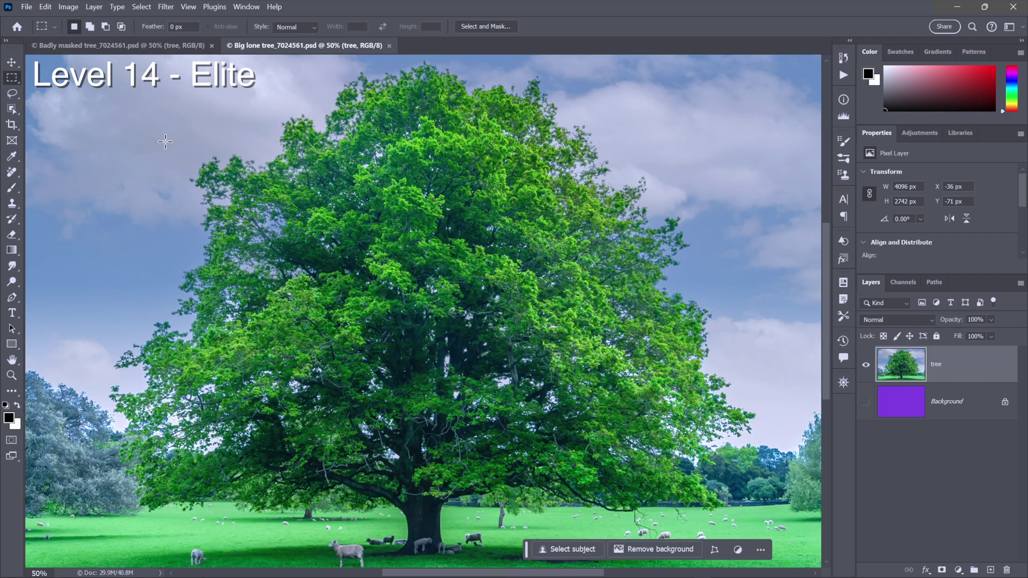
# - Object-select the lone tree, add a mask from it, and turn on the purple Background
pyautogui.moveTo(15, 111); pyautogui.dragTo(66, 111)
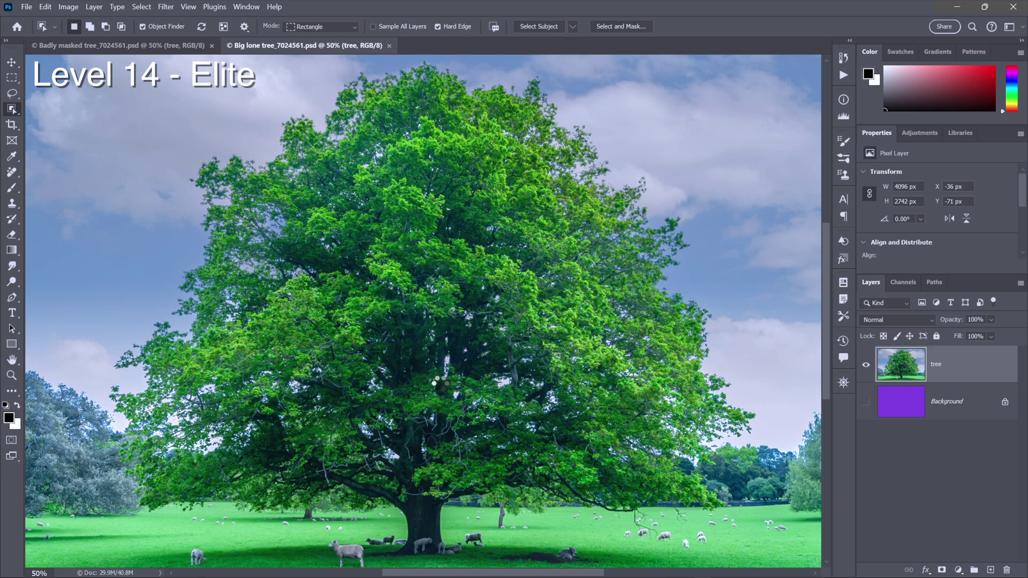
pyautogui.click(595, 433)
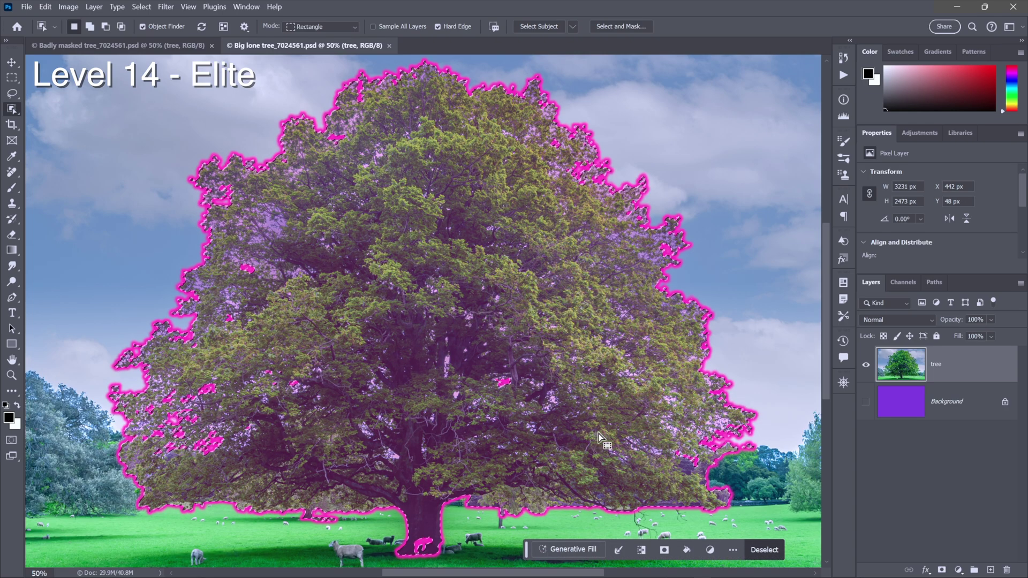
pyautogui.click(665, 549)
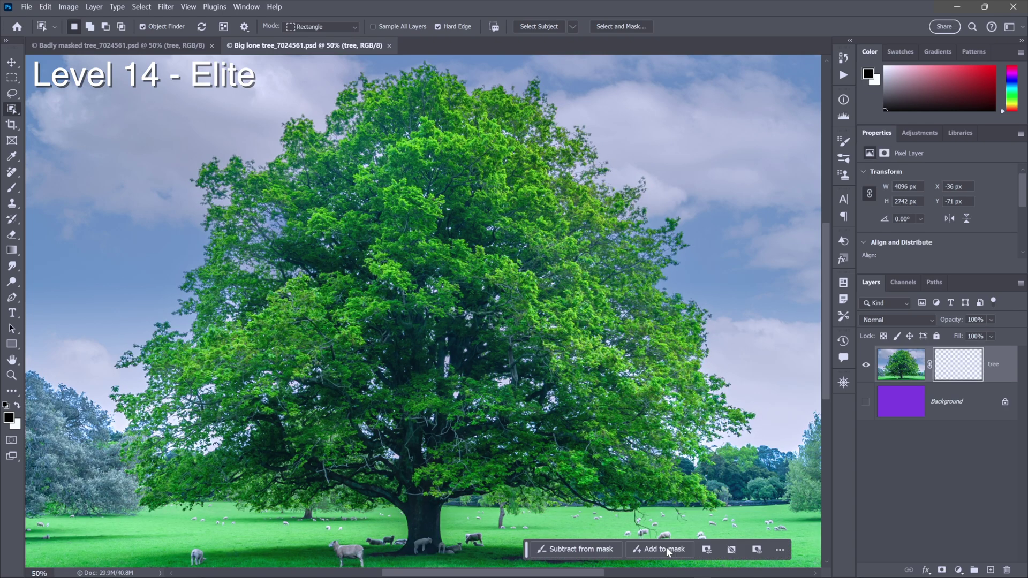
pyautogui.press('m')
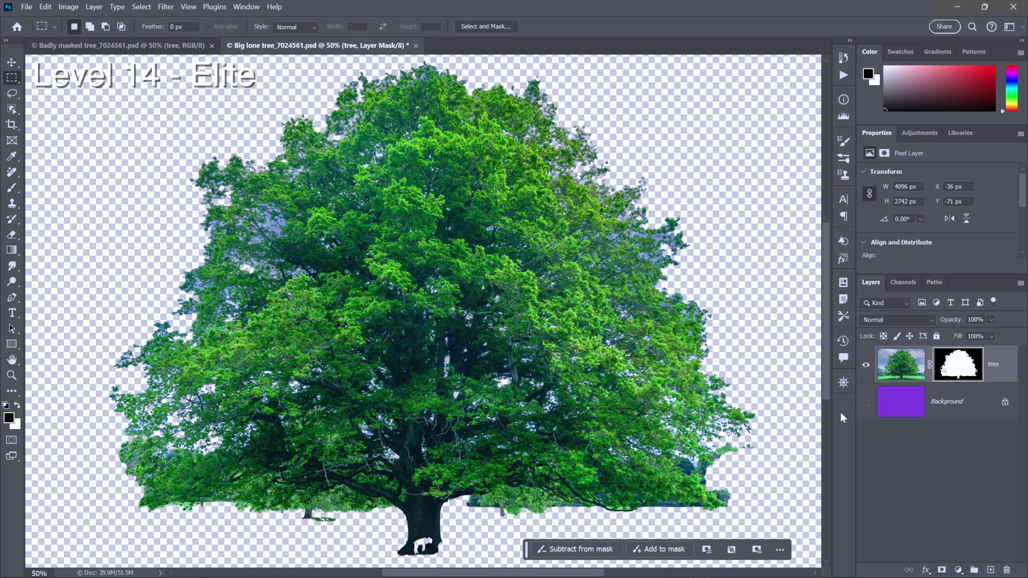
pyautogui.click(866, 402)
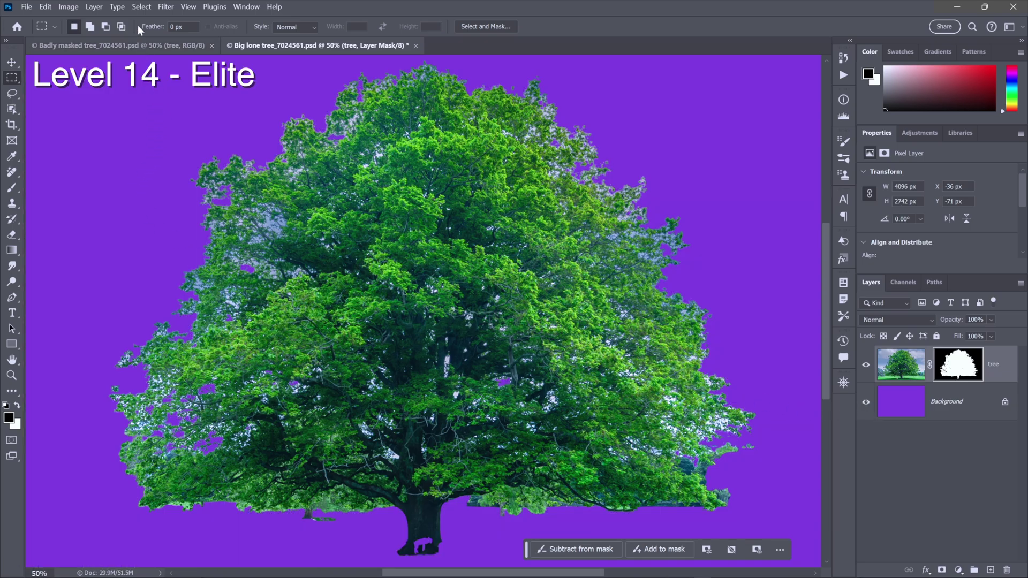
# - In Select and Mask, brush the tree's foliage and trunk edges with Real-time Refinement off, then apply
pyautogui.click(142, 7)
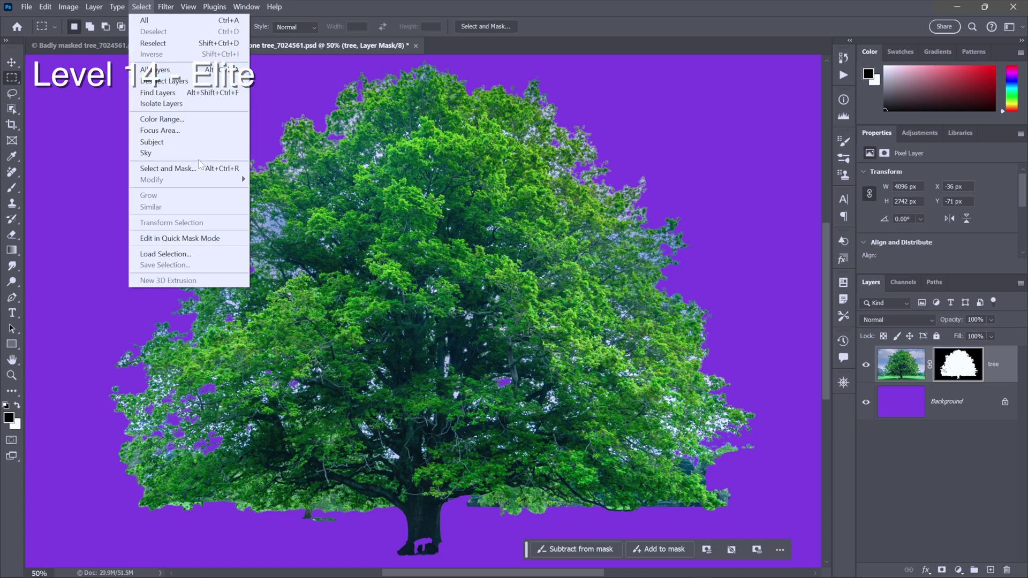
pyautogui.click(202, 171)
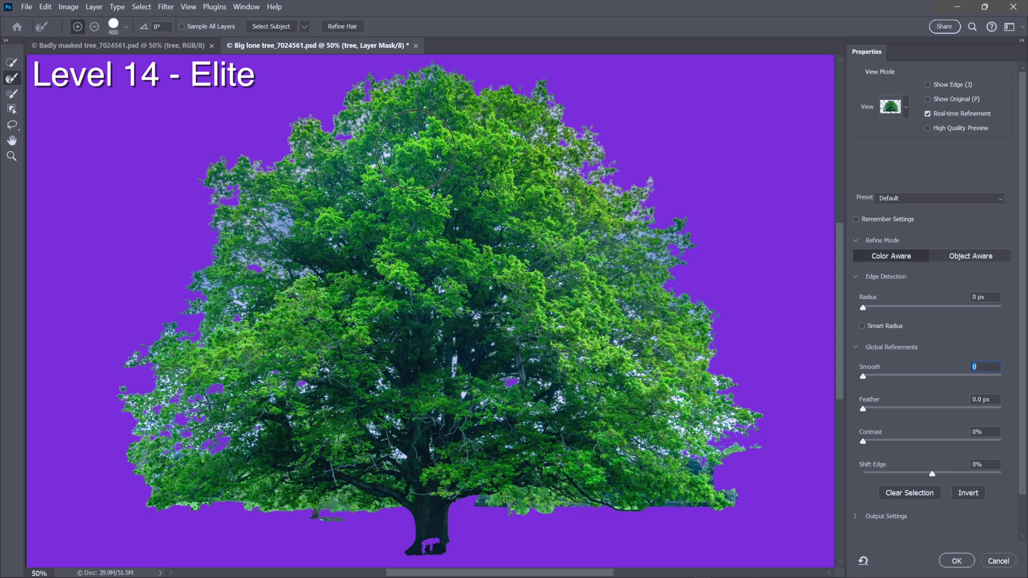
pyautogui.moveTo(729, 426)
pyautogui.mouseDown()
pyautogui.moveTo(701, 351)
pyautogui.moveTo(707, 327)
pyautogui.moveTo(649, 281)
pyautogui.moveTo(671, 225)
pyautogui.moveTo(612, 204)
pyautogui.moveTo(642, 181)
pyautogui.moveTo(556, 166)
pyautogui.moveTo(561, 123)
pyautogui.moveTo(529, 100)
pyautogui.moveTo(485, 113)
pyautogui.moveTo(428, 86)
pyautogui.moveTo(375, 100)
pyautogui.moveTo(357, 123)
pyautogui.moveTo(372, 151)
pyautogui.moveTo(296, 160)
pyautogui.moveTo(244, 148)
pyautogui.moveTo(322, 218)
pyautogui.moveTo(331, 263)
pyautogui.moveTo(189, 264)
pyautogui.moveTo(181, 285)
pyautogui.moveTo(290, 354)
pyautogui.moveTo(81, 368)
pyautogui.moveTo(188, 403)
pyautogui.moveTo(201, 463)
pyautogui.moveTo(256, 439)
pyautogui.moveTo(367, 492)
pyautogui.moveTo(530, 483)
pyautogui.moveTo(656, 421)
pyautogui.moveTo(677, 428)
pyautogui.moveTo(678, 393)
pyautogui.mouseUp()
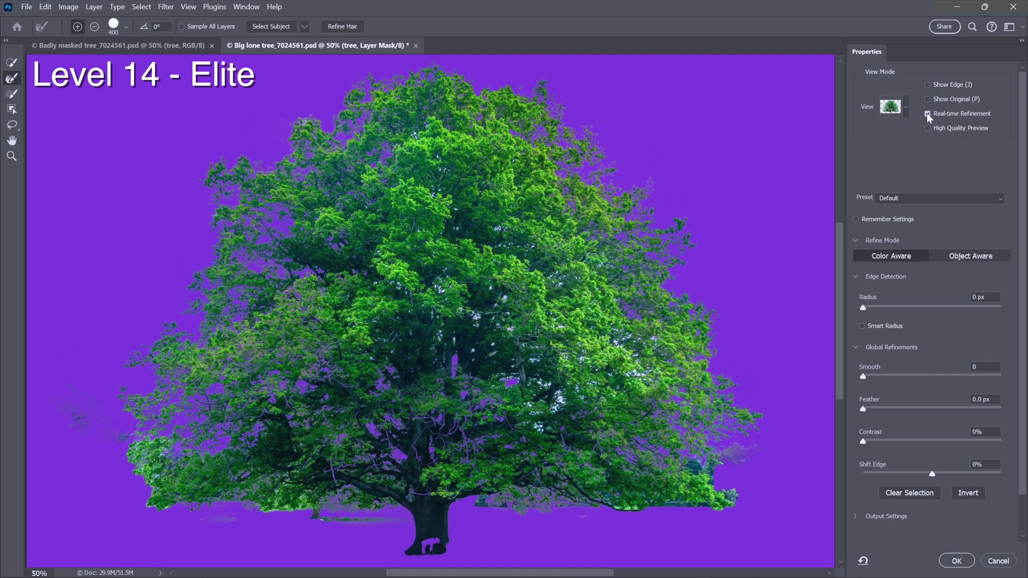
pyautogui.click(927, 114)
pyautogui.moveTo(594, 348)
pyautogui.mouseDown()
pyautogui.moveTo(726, 402)
pyautogui.moveTo(691, 316)
pyautogui.mouseUp()
pyautogui.moveTo(461, 402)
pyautogui.mouseDown()
pyautogui.moveTo(483, 390)
pyautogui.moveTo(403, 259)
pyautogui.moveTo(444, 225)
pyautogui.moveTo(411, 125)
pyautogui.moveTo(430, 107)
pyautogui.moveTo(391, 105)
pyautogui.moveTo(495, 95)
pyautogui.moveTo(628, 176)
pyautogui.moveTo(662, 218)
pyautogui.moveTo(615, 245)
pyautogui.moveTo(520, 177)
pyautogui.moveTo(594, 216)
pyautogui.moveTo(646, 291)
pyautogui.moveTo(565, 300)
pyautogui.moveTo(413, 247)
pyautogui.moveTo(332, 156)
pyautogui.moveTo(267, 175)
pyautogui.moveTo(360, 268)
pyautogui.moveTo(373, 325)
pyautogui.moveTo(418, 396)
pyautogui.moveTo(459, 427)
pyautogui.moveTo(441, 459)
pyautogui.moveTo(520, 462)
pyautogui.moveTo(529, 485)
pyautogui.moveTo(596, 485)
pyautogui.moveTo(626, 463)
pyautogui.moveTo(438, 438)
pyautogui.moveTo(382, 468)
pyautogui.moveTo(422, 479)
pyautogui.moveTo(431, 534)
pyautogui.mouseUp()
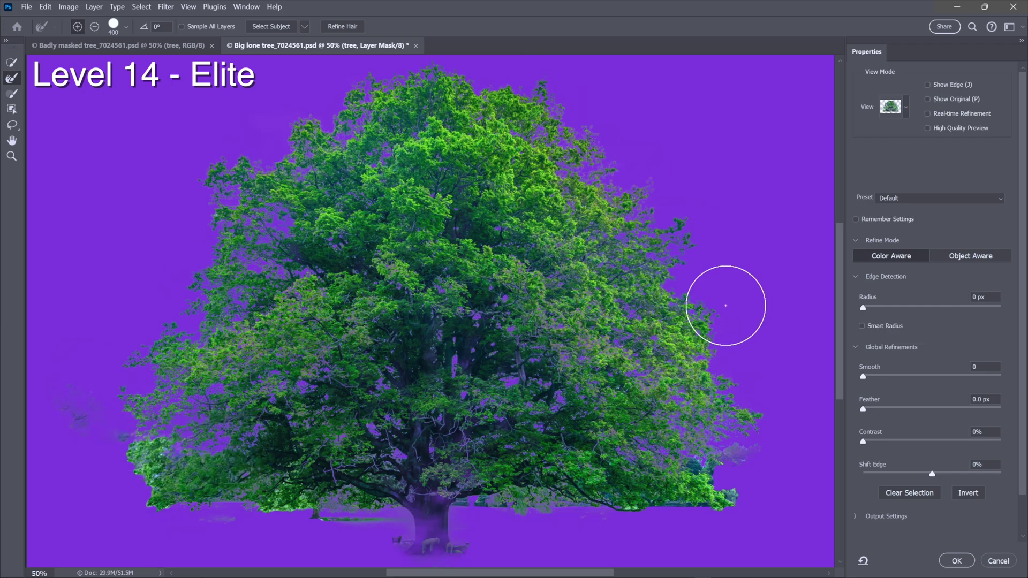
pyautogui.click(957, 560)
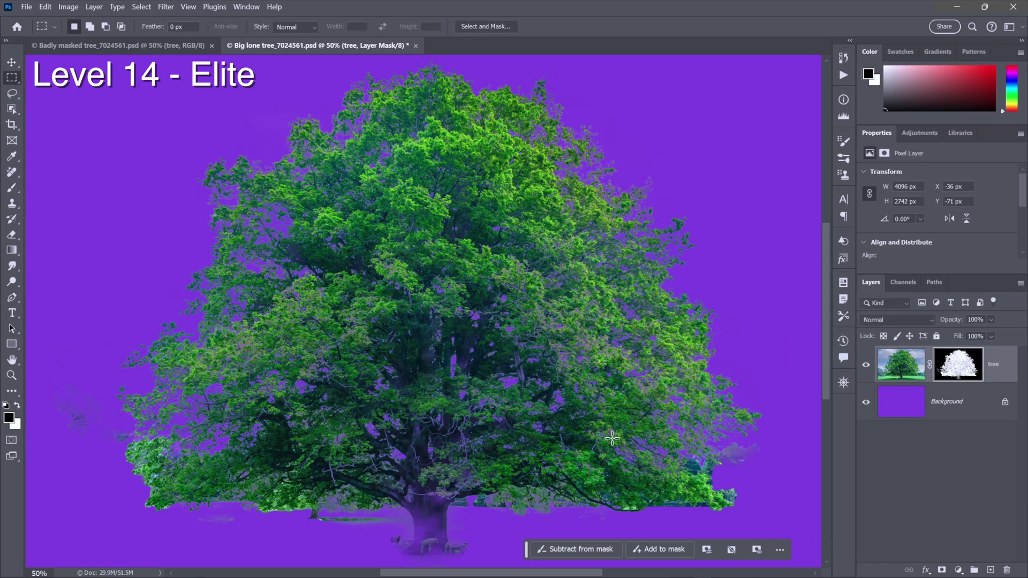
# - Zoom into the treetop's upper-right foliage and undo the edge refinement to compare the masks
pyautogui.press('z')
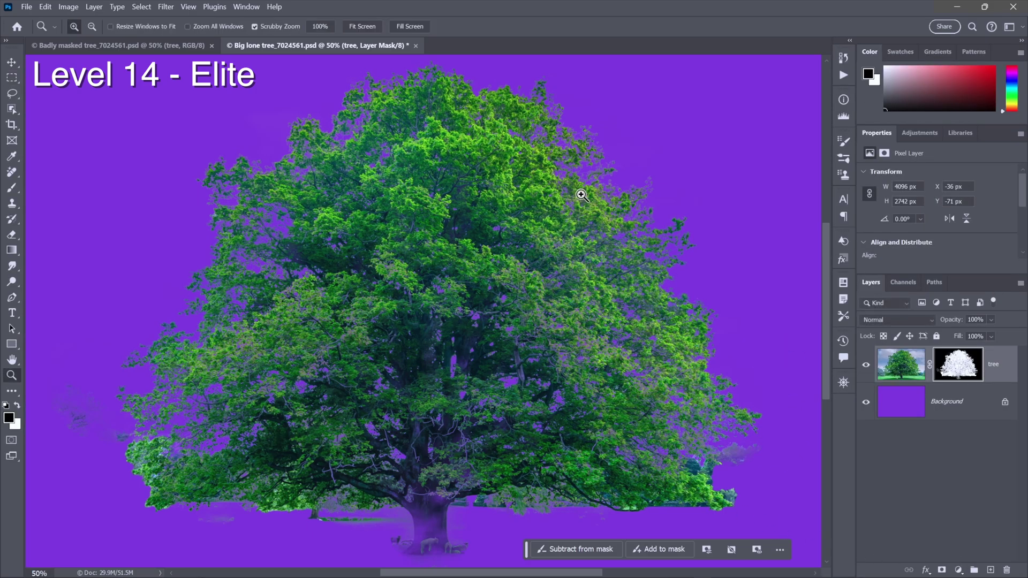
pyautogui.moveTo(589, 203); pyautogui.dragTo(333, 278)
pyautogui.press('m')
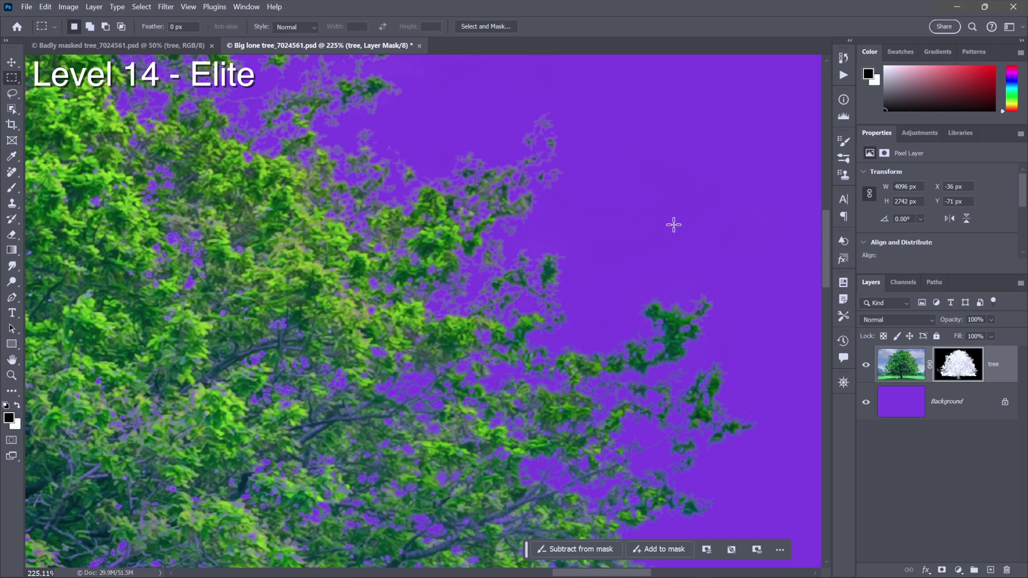
pyautogui.hotkey('ctrl', 'z')
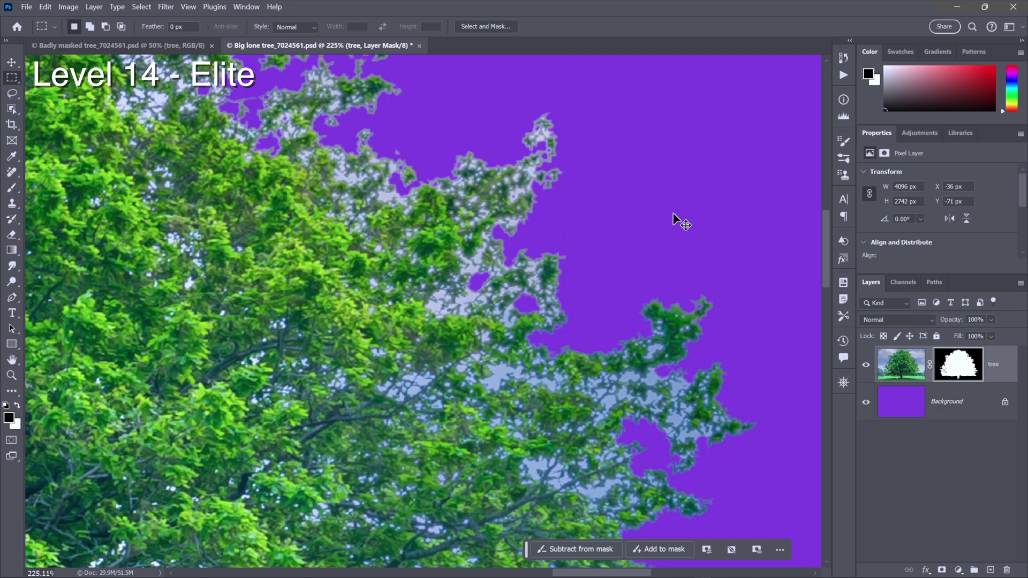